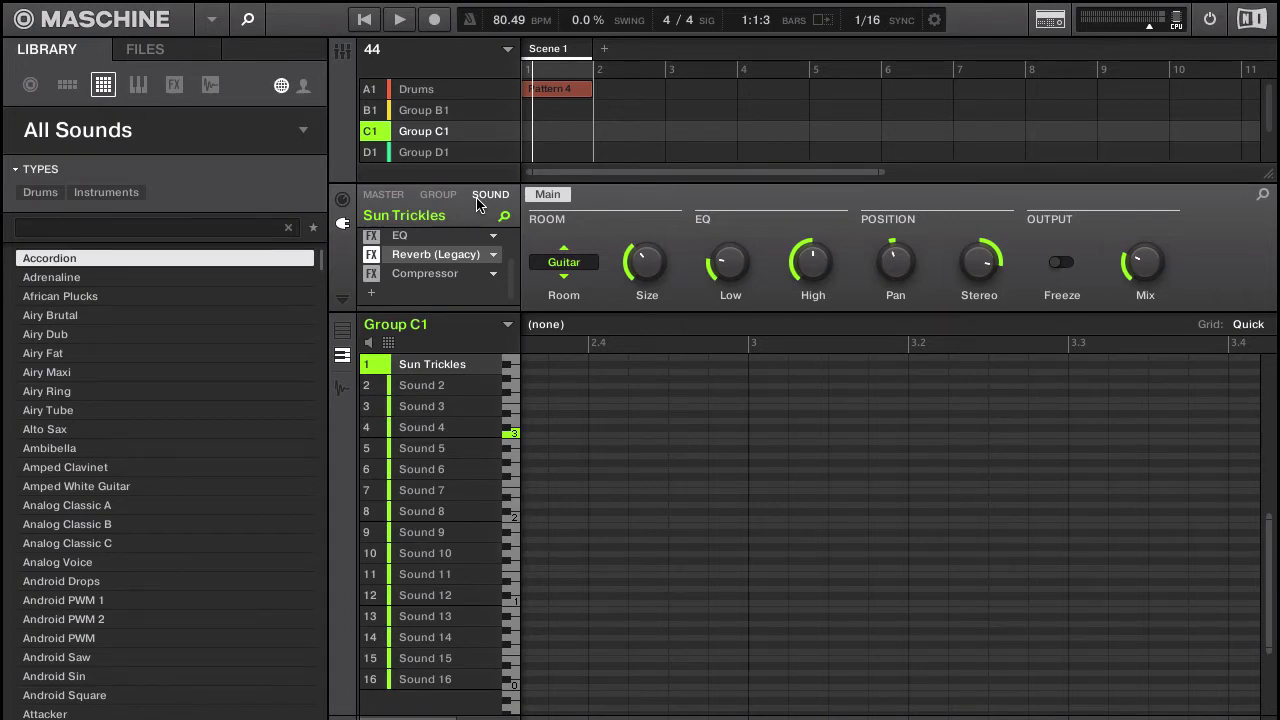
- Play back Pattern 4 of the Drums group at a raised system volume and select the StoveTop2 sound
left_click(572, 91)
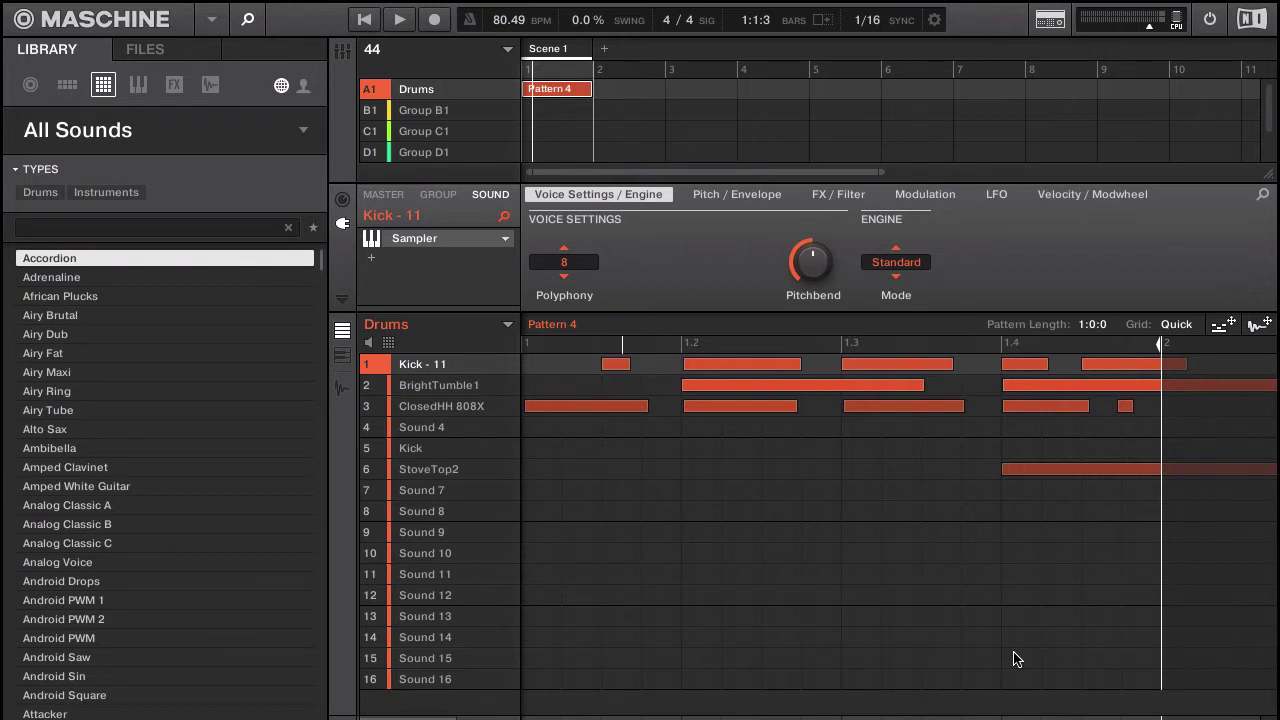
key("space")
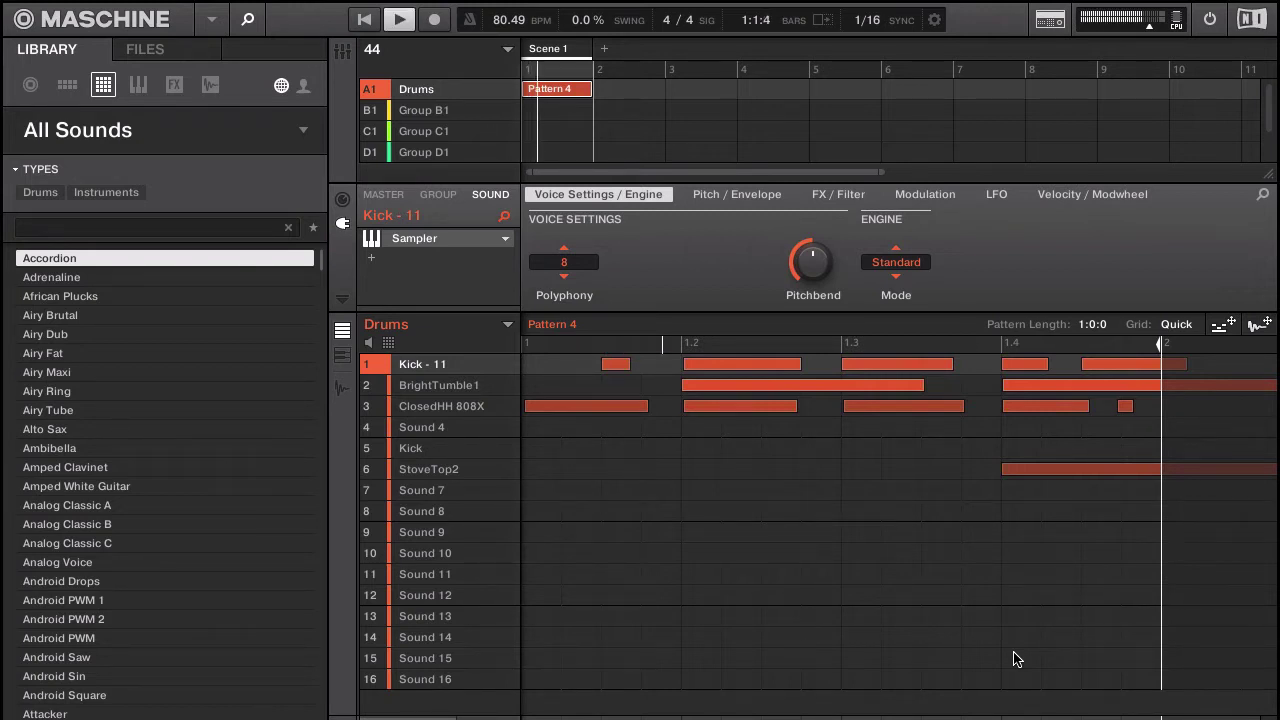
key("XF86AudioRaiseVolume")
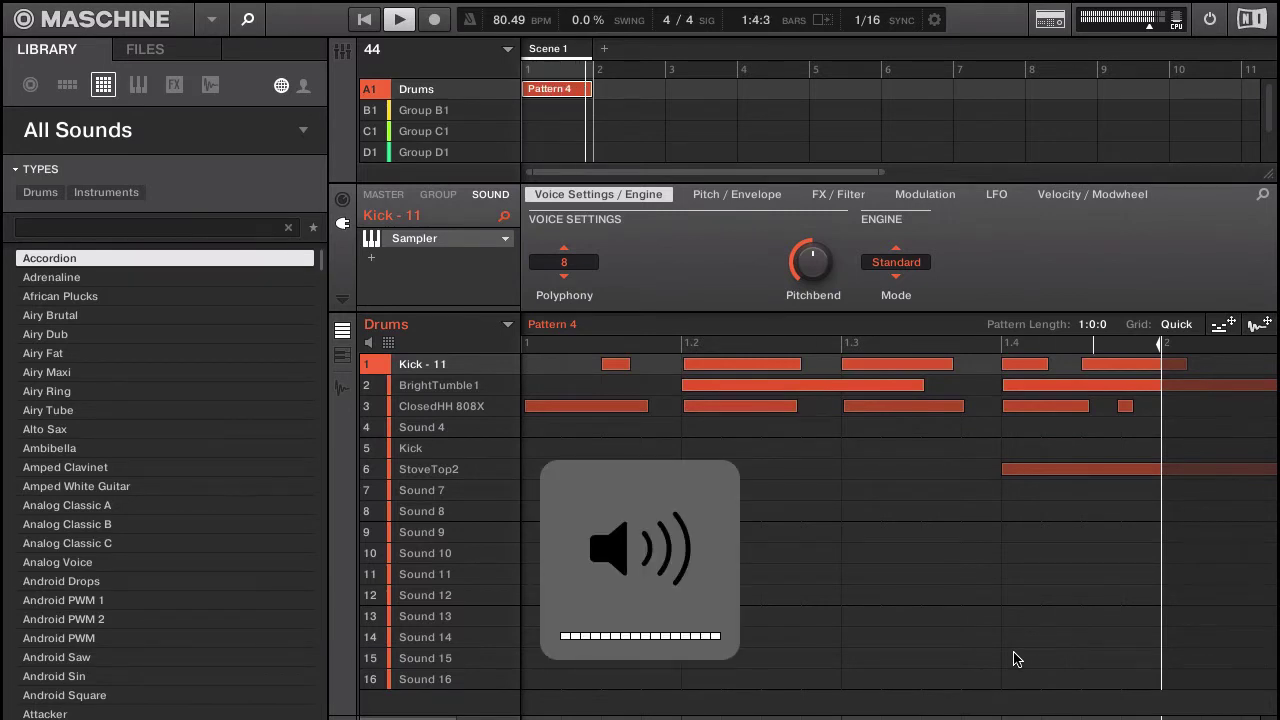
left_click(446, 474)
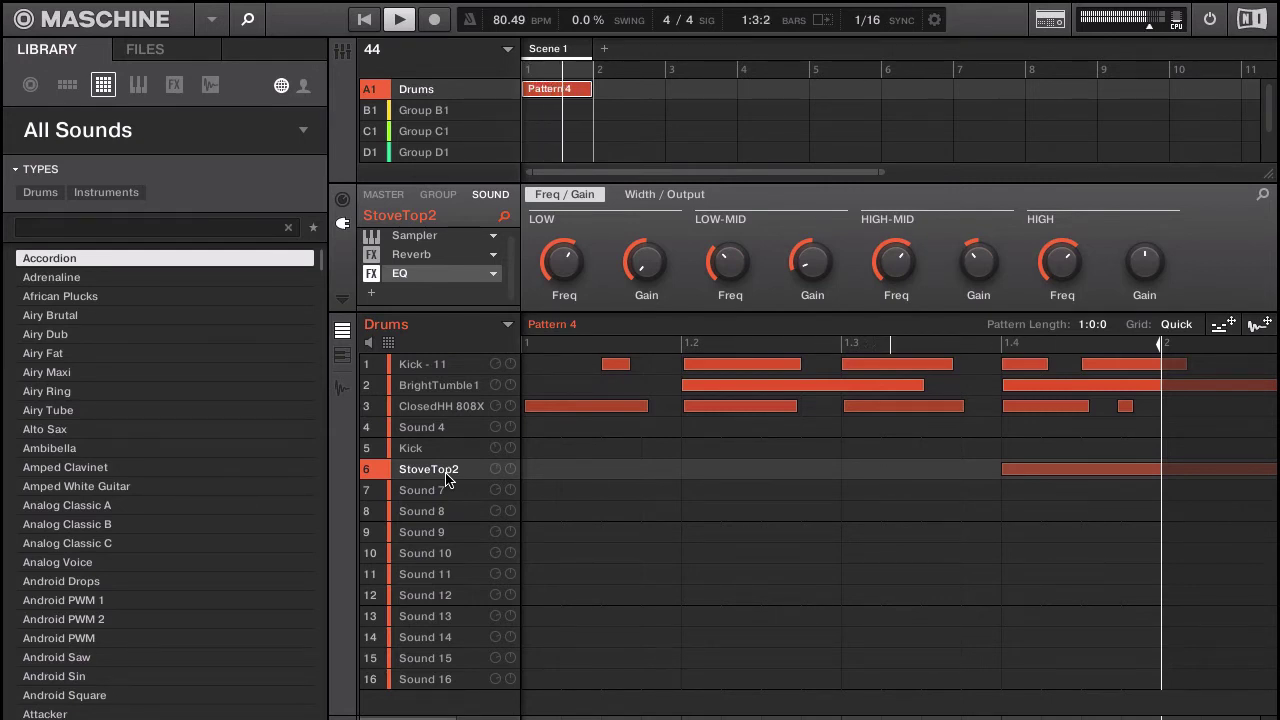
key("space")
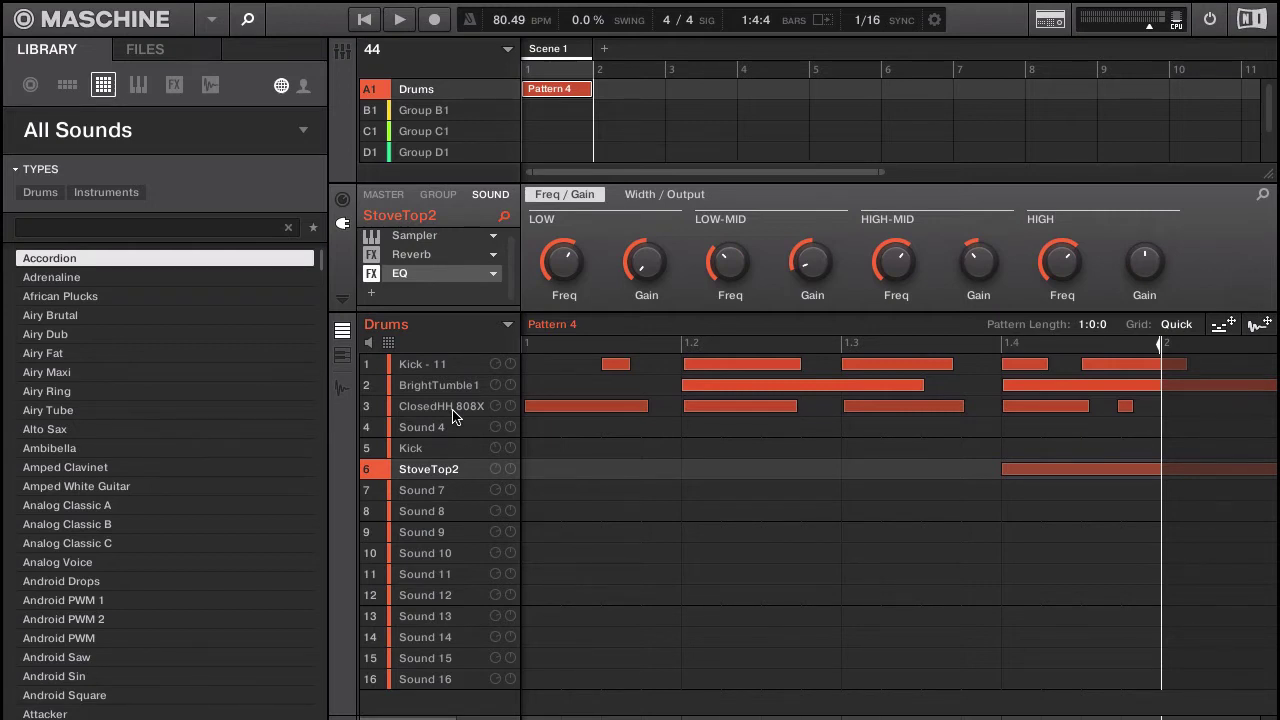
- Delete every group except Drums, including those holding Lounge Vibes, Sun Trickles and Unison Harps
left_click(442, 114)
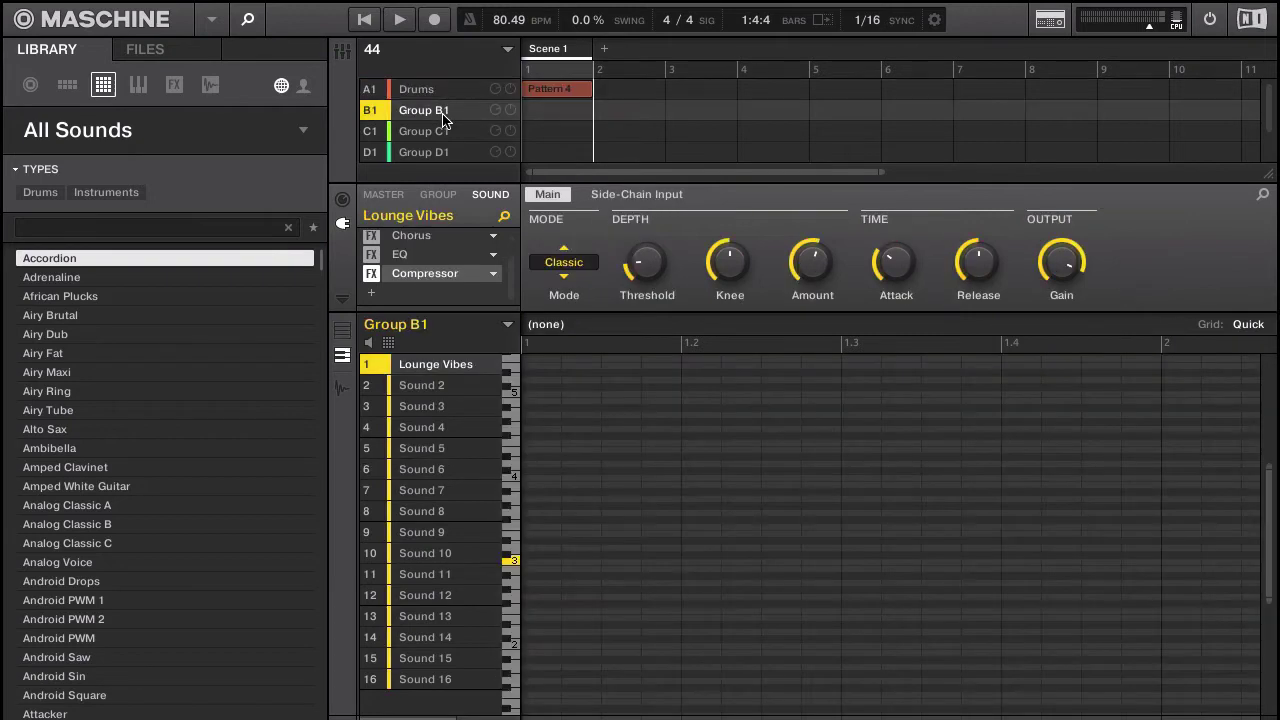
left_click(440, 151)
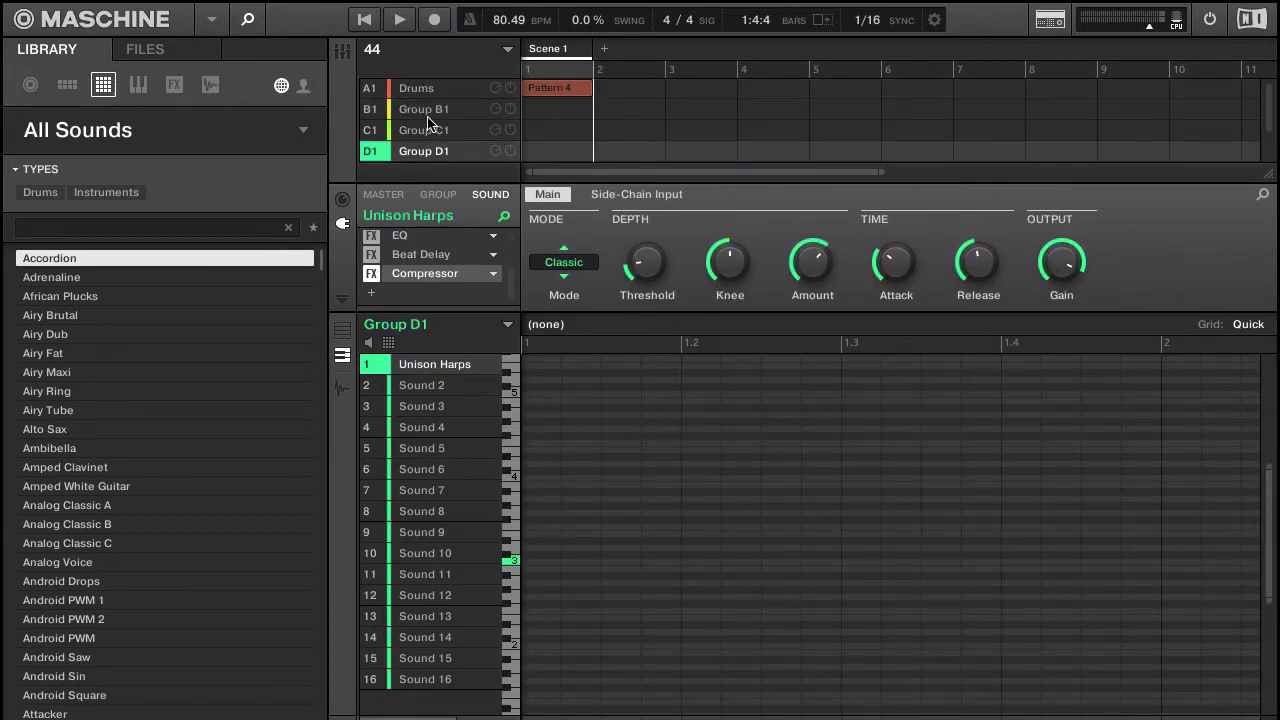
left_click(428, 116)
right_click(428, 112)
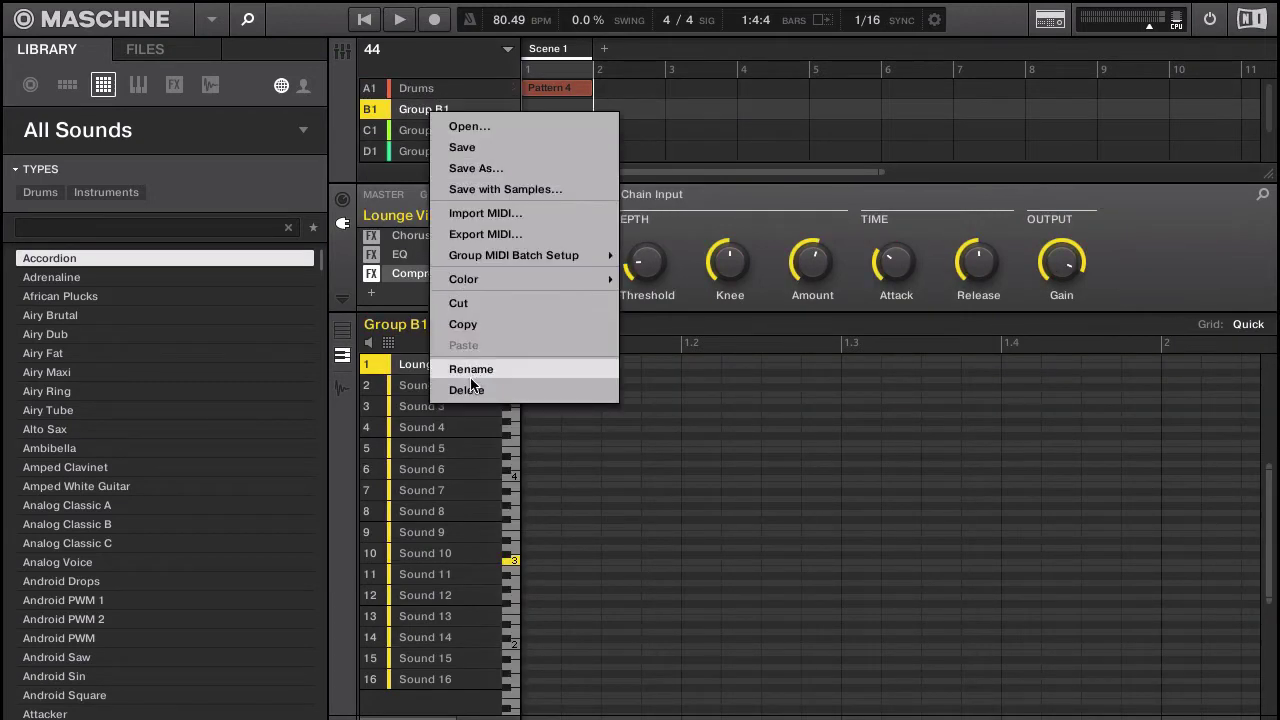
left_click(425, 112)
right_click(425, 112)
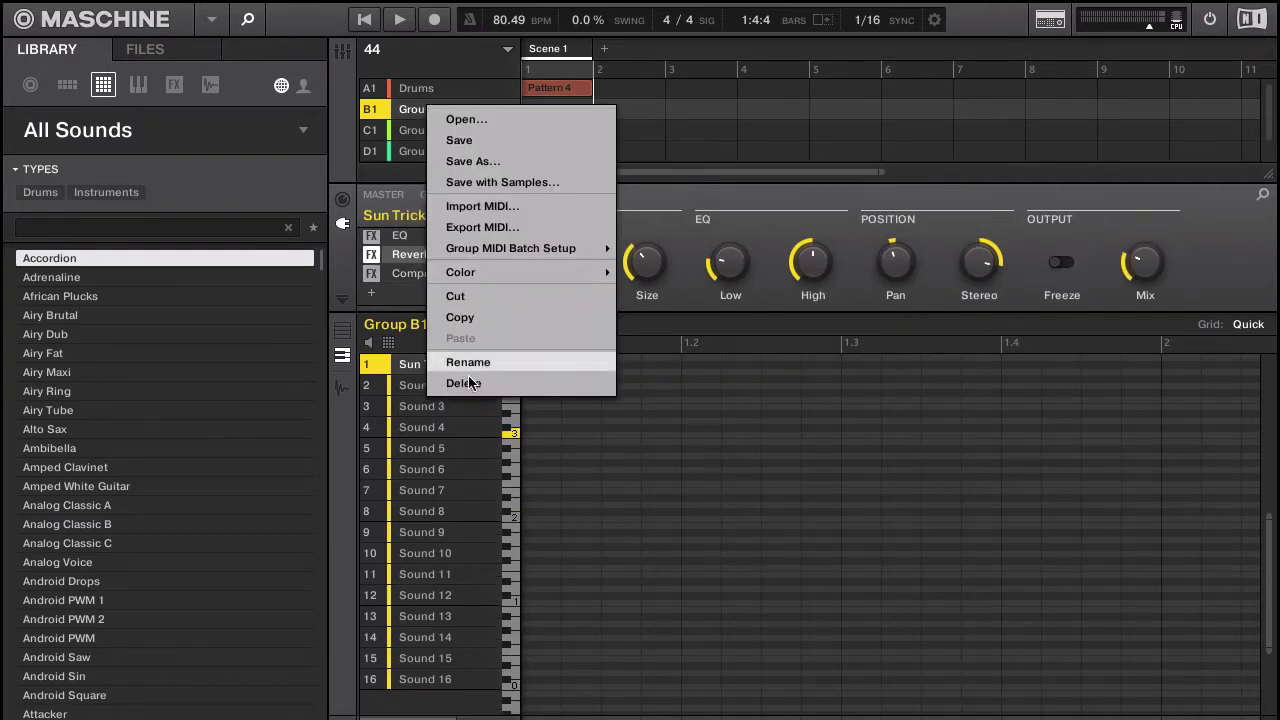
left_click(468, 381)
right_click(432, 113)
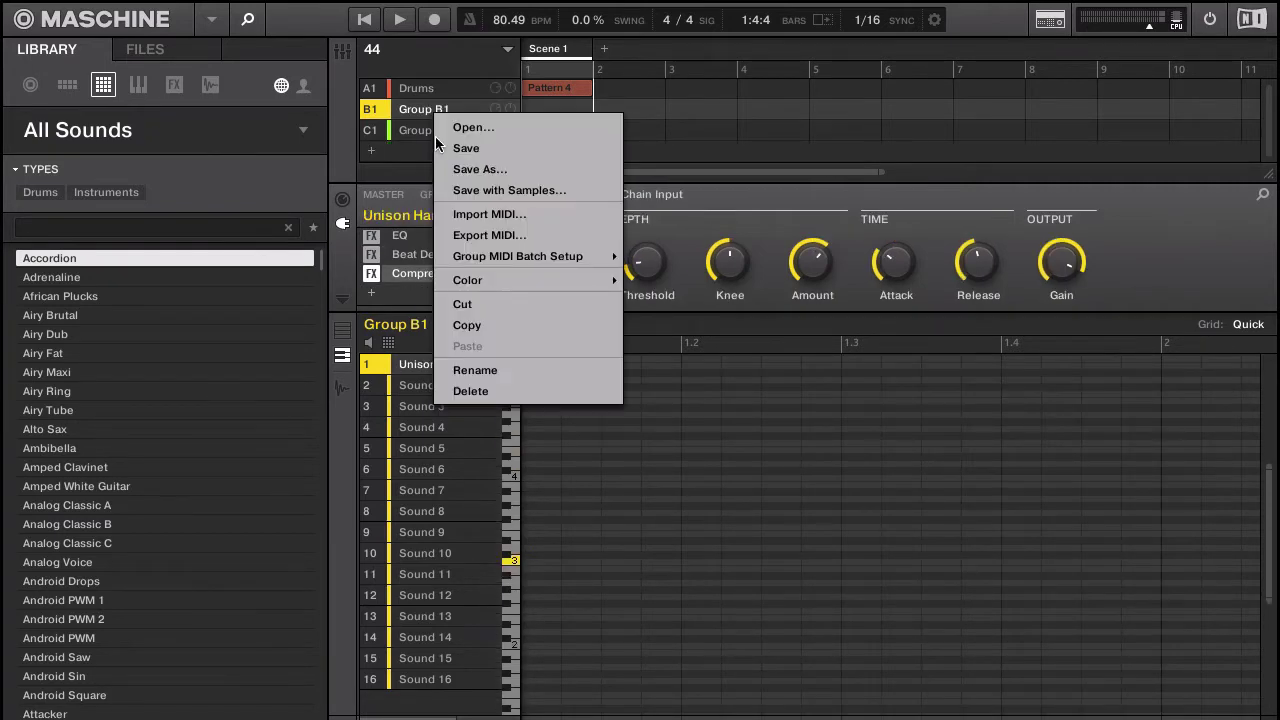
left_click(488, 390)
right_click(436, 115)
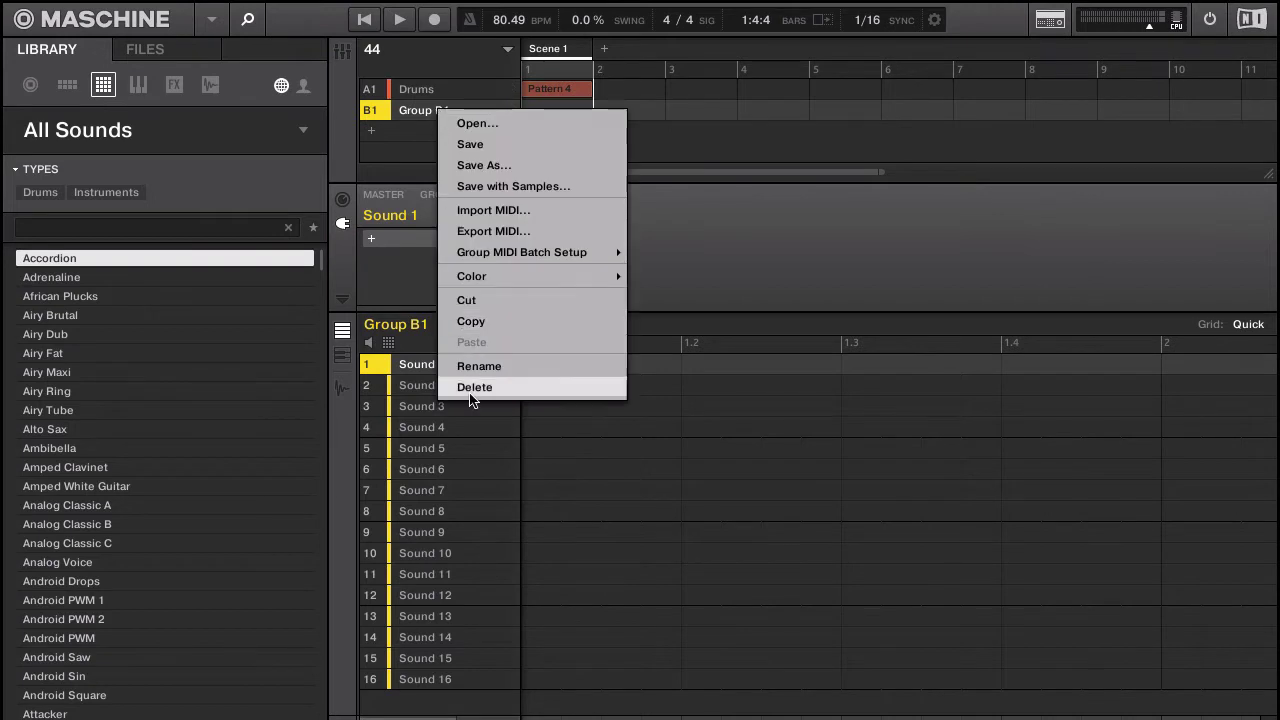
left_click(470, 388)
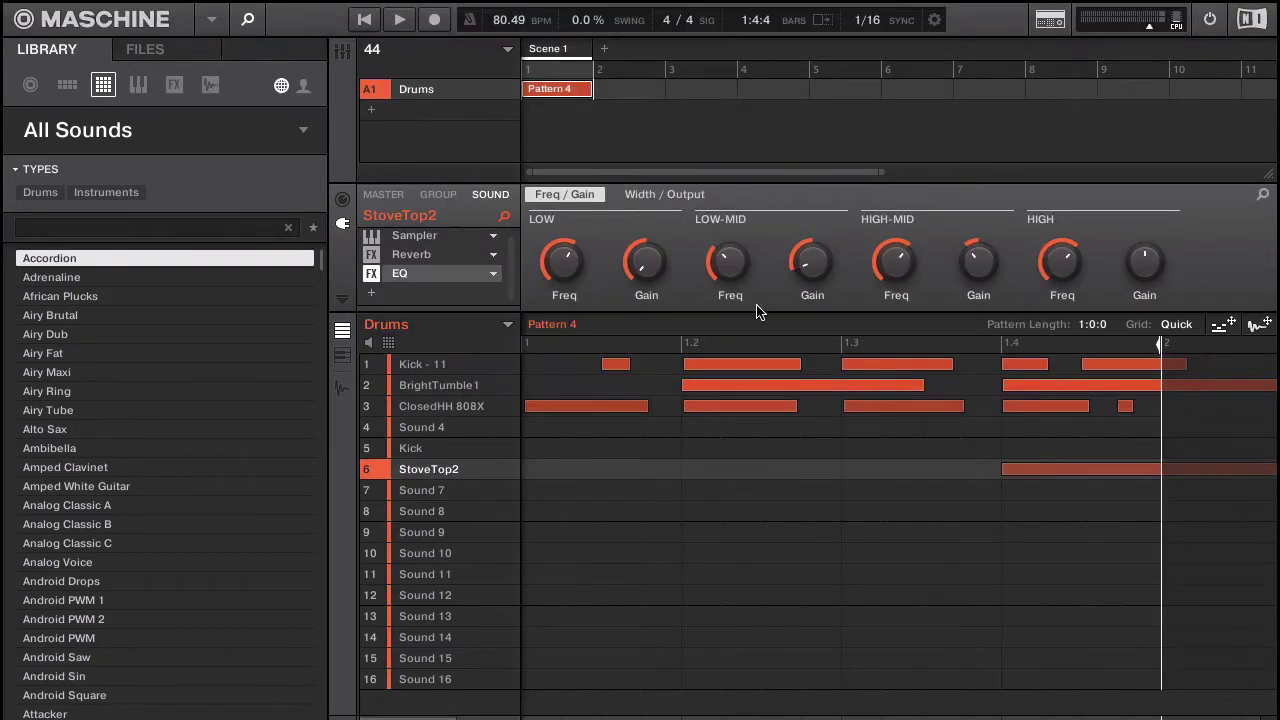
- Filter the sound library to Instruments of the Keys type with the Electric subtype
left_click(106, 192)
left_click(254, 220)
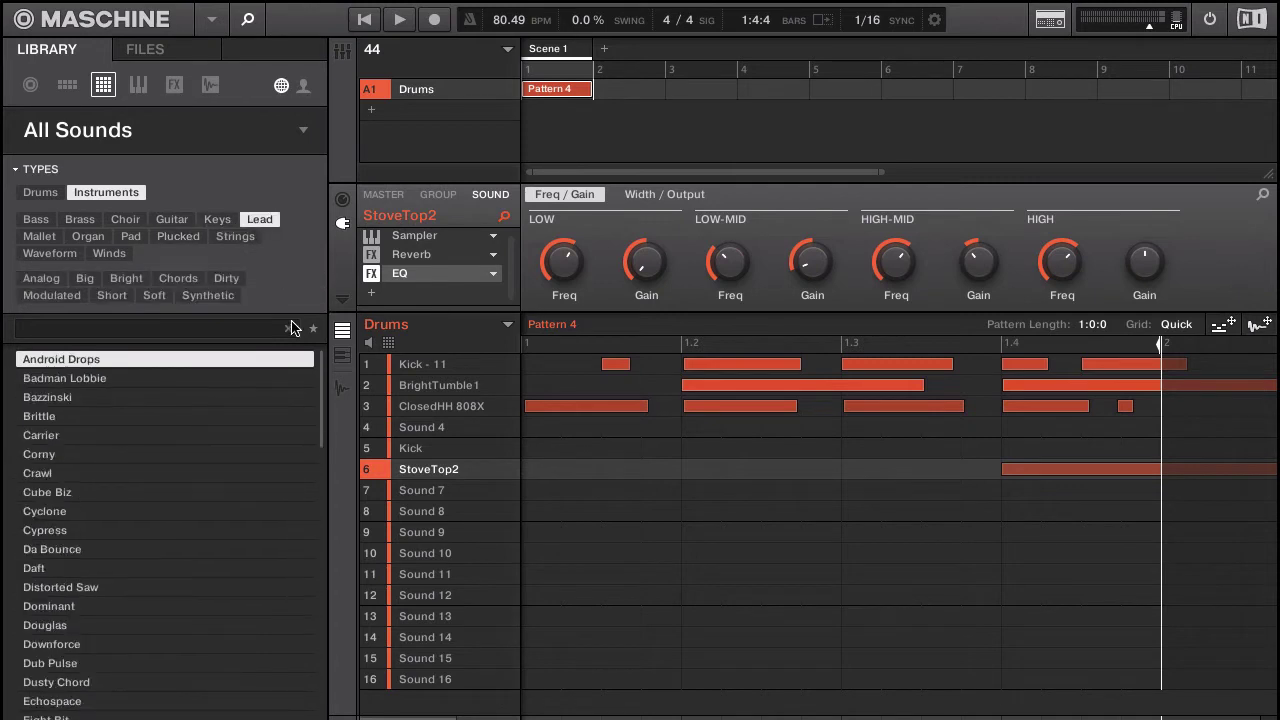
left_click(217, 220)
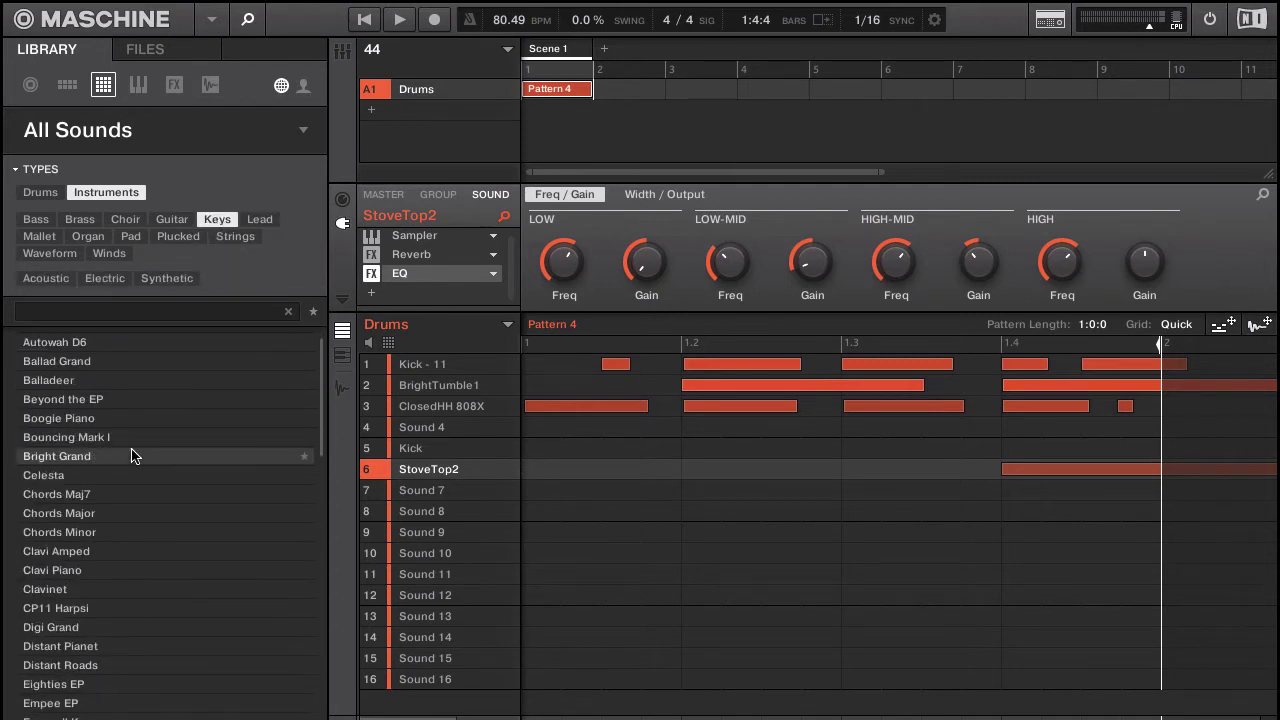
left_click(100, 278)
scroll(152, 386, "down", 8)
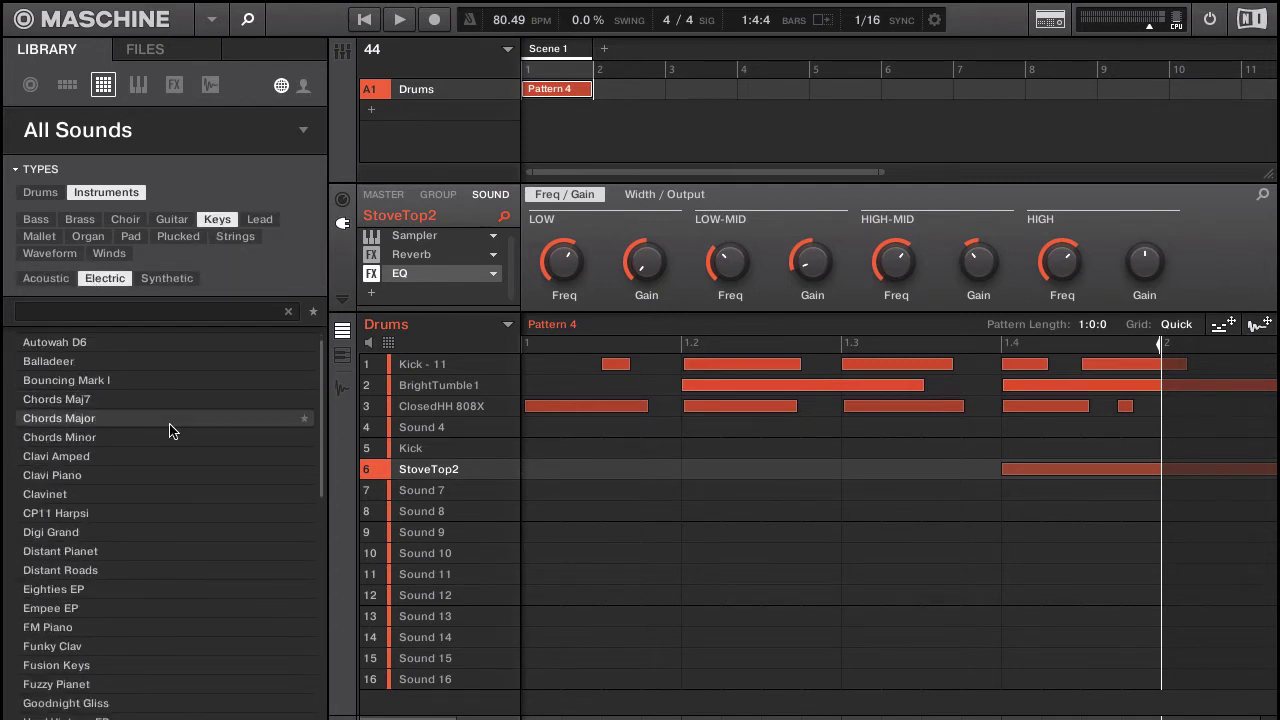
- Add a new group below Drums, load the Lotus Flower sound into its first slot and audition it over the drum pattern
left_click(374, 111)
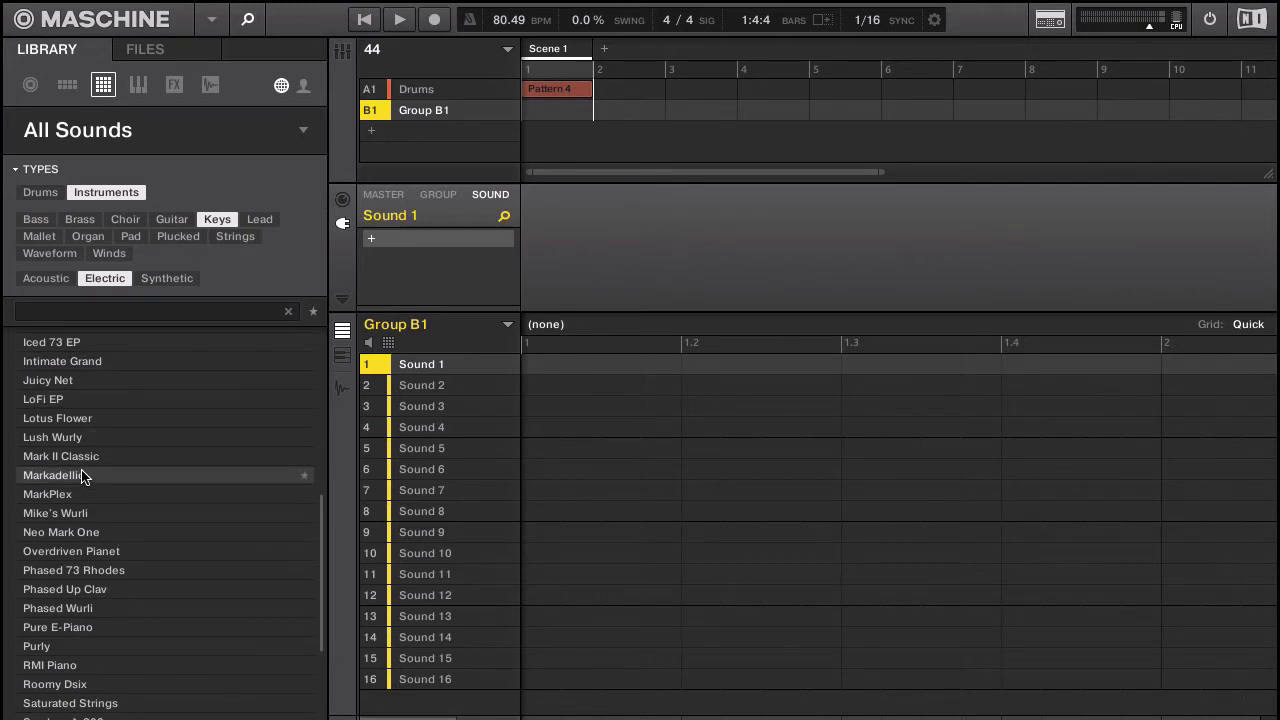
left_click(58, 419)
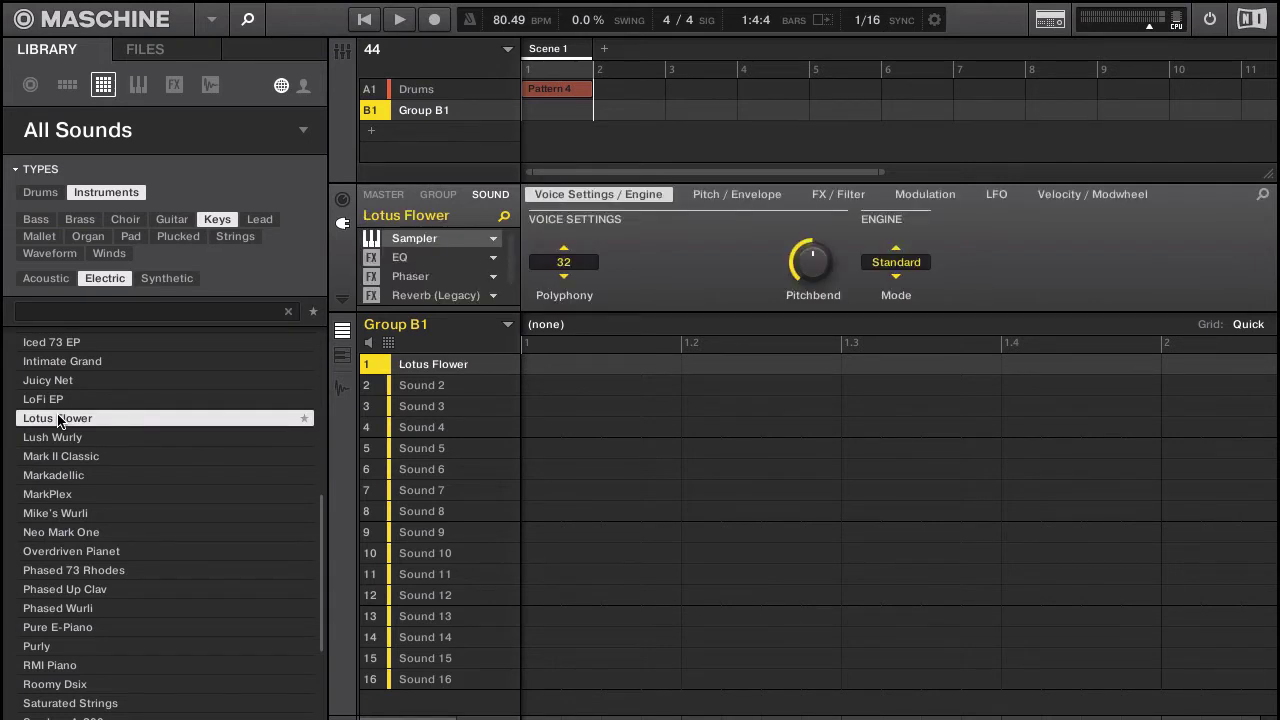
key("space")
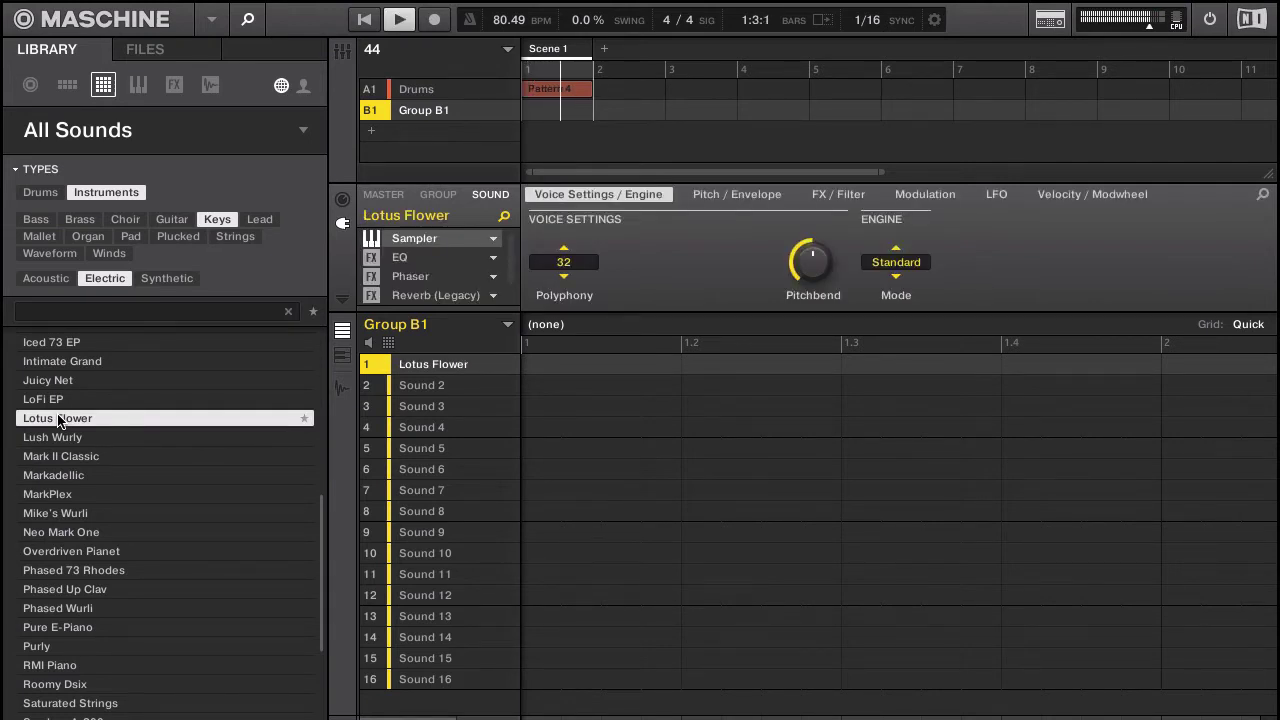
key("space")
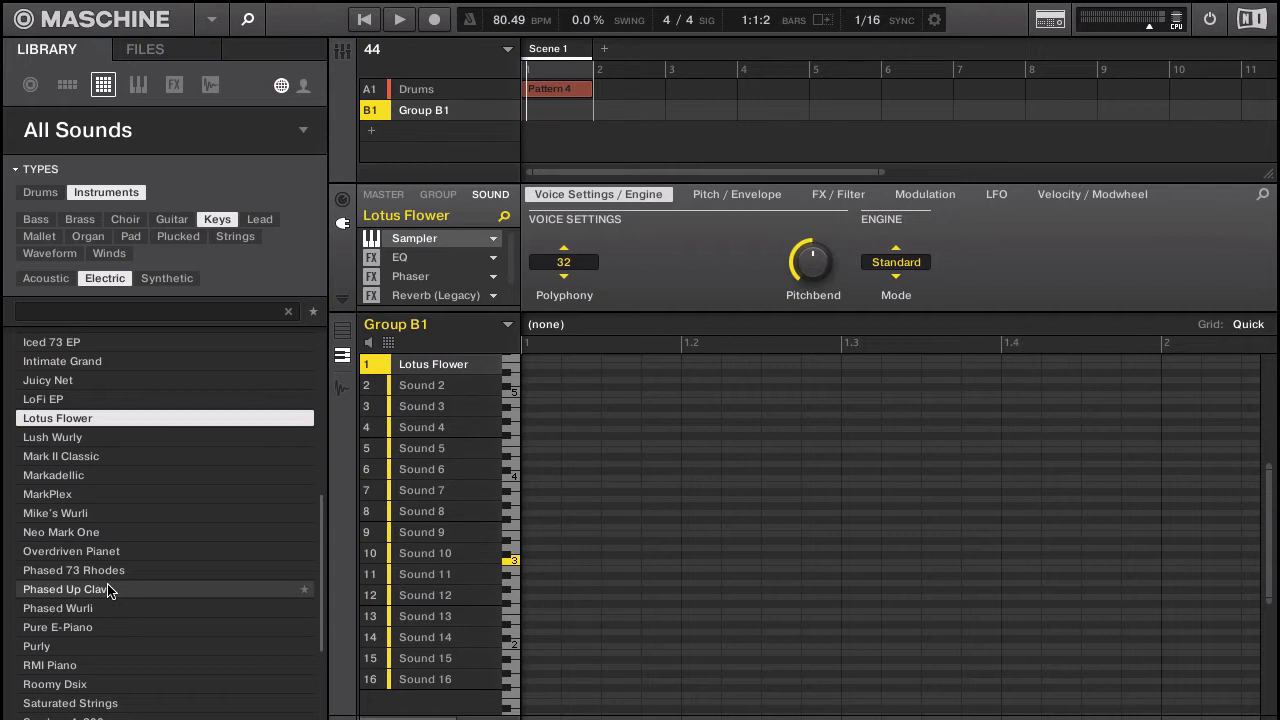
- Bypass the Phaser effect on the Lotus Flower sound and audition it with the drum pattern playing
key("space")
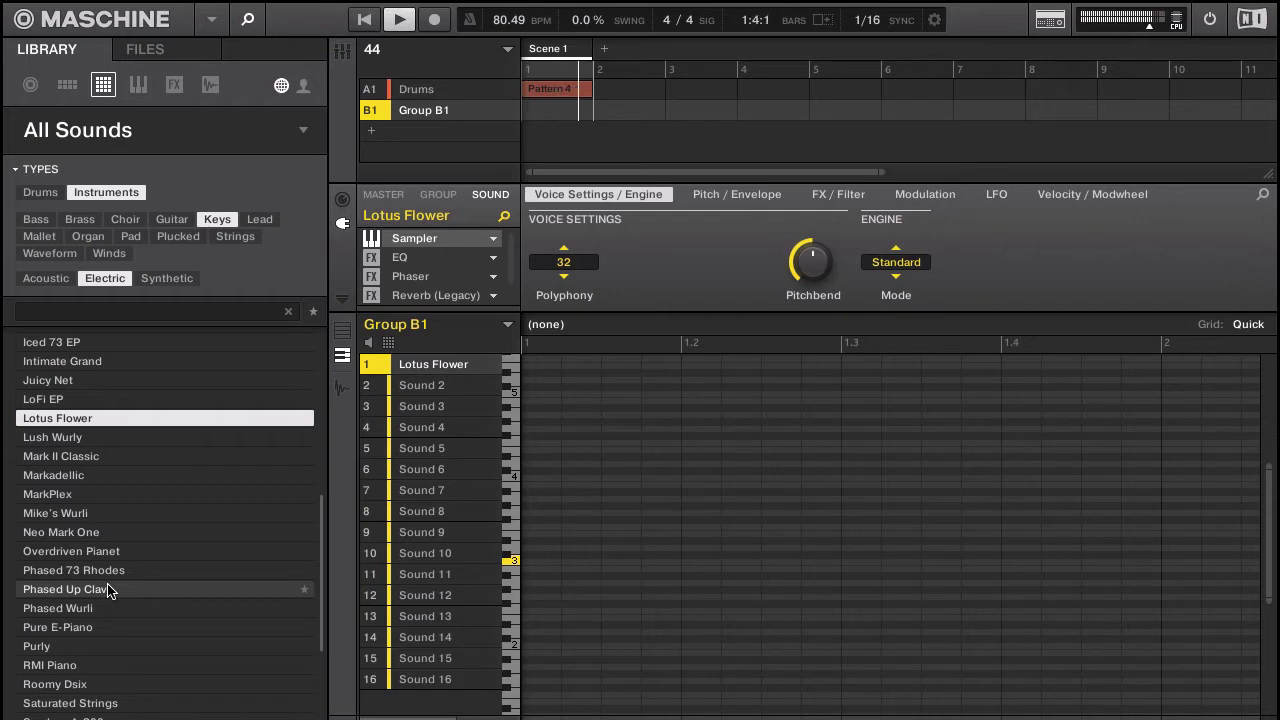
key("XF86AudioRaiseVolume")
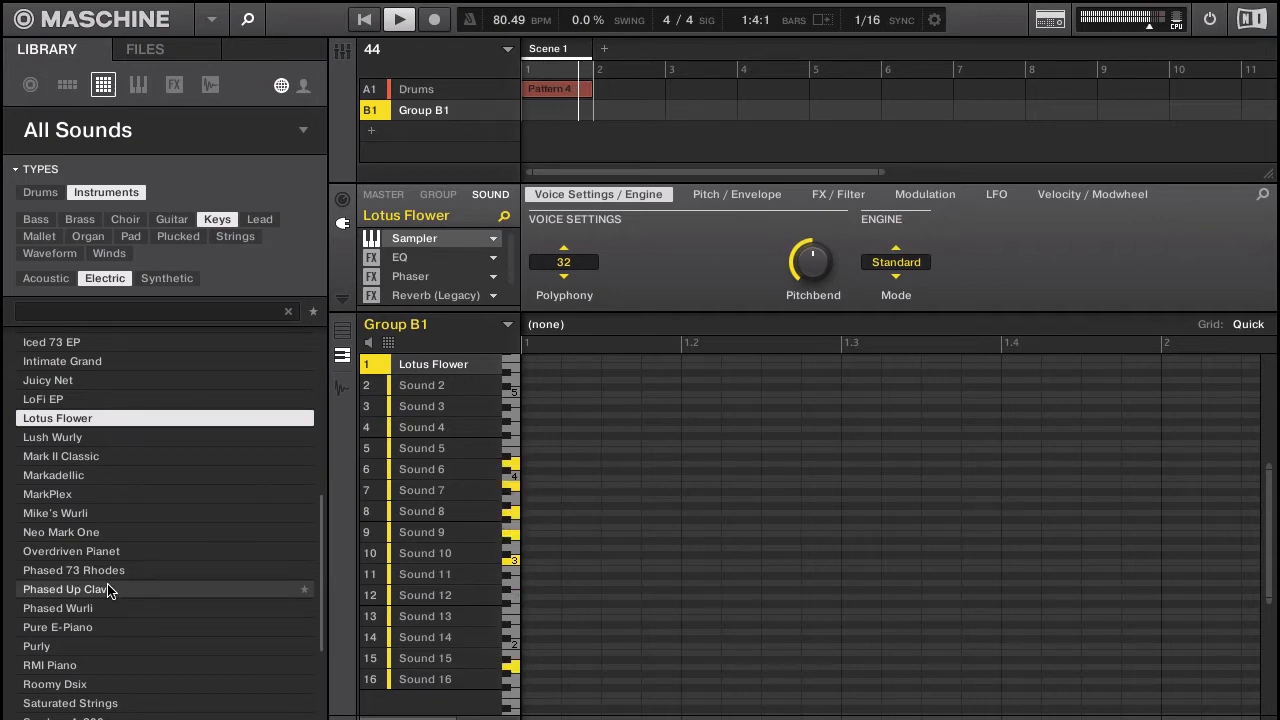
left_click(370, 277)
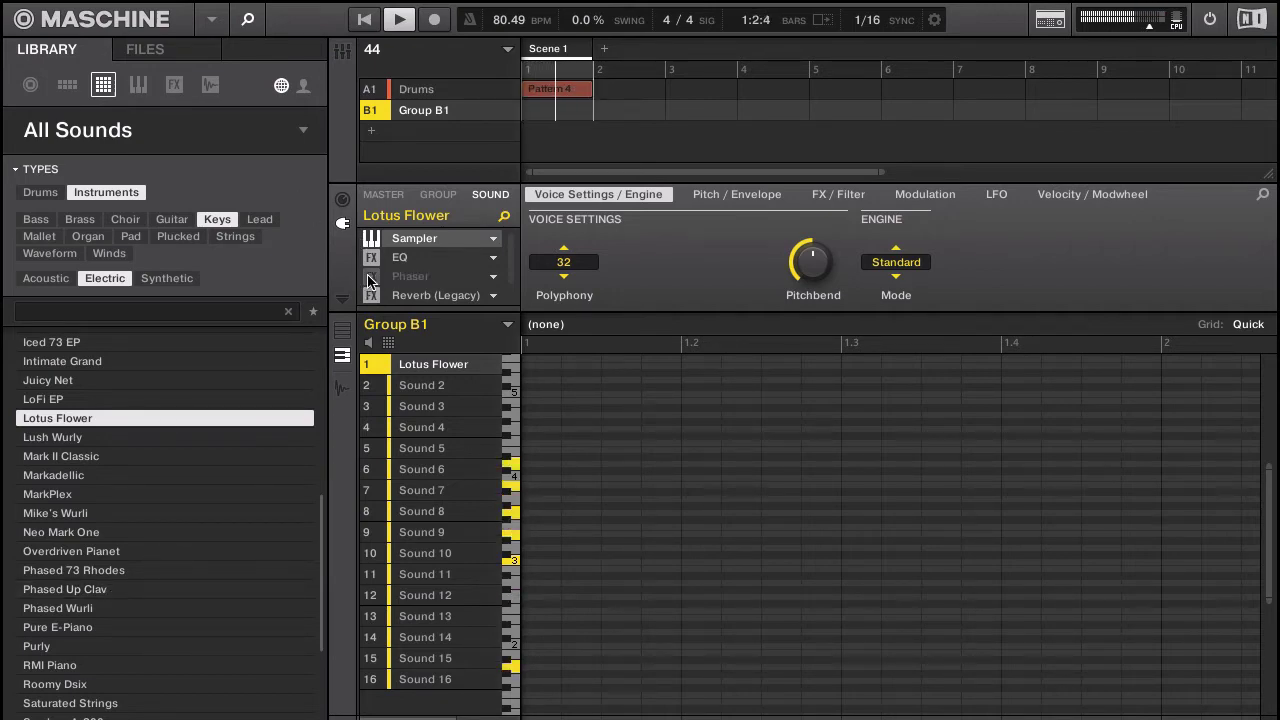
key("space")
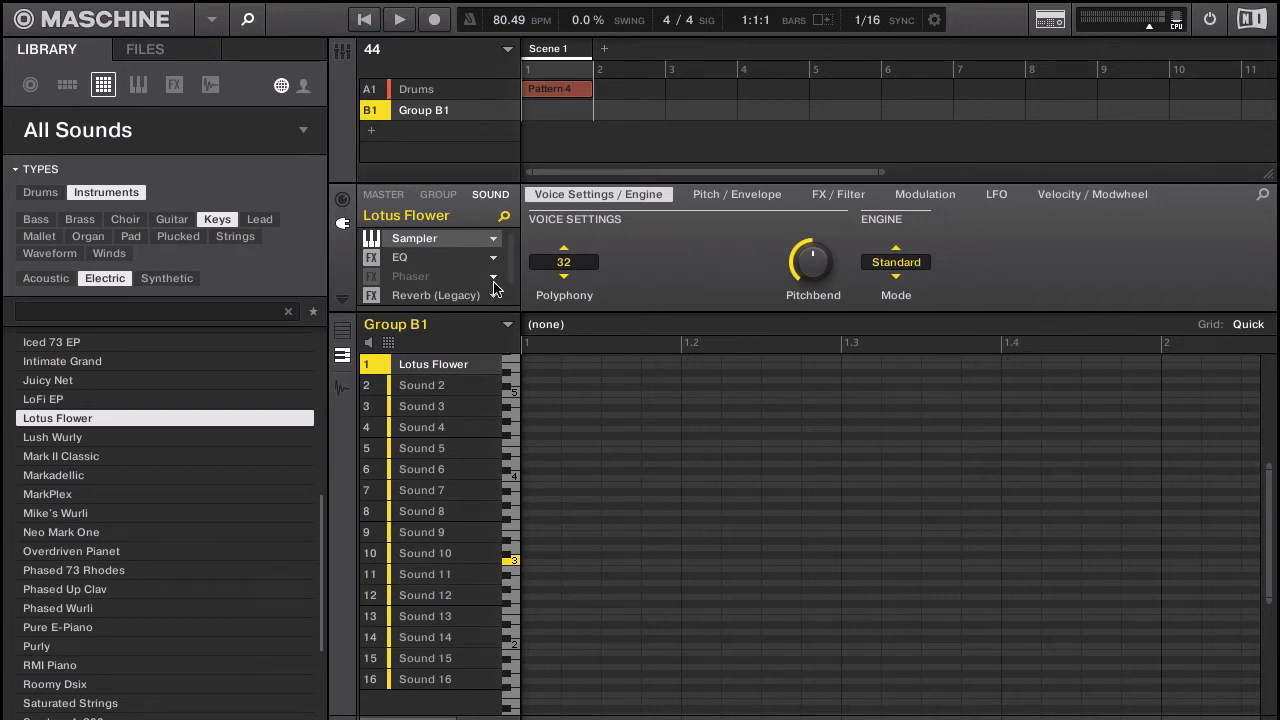
scroll(489, 248, "down", 1)
scroll(489, 248, "up", 1)
key("space")
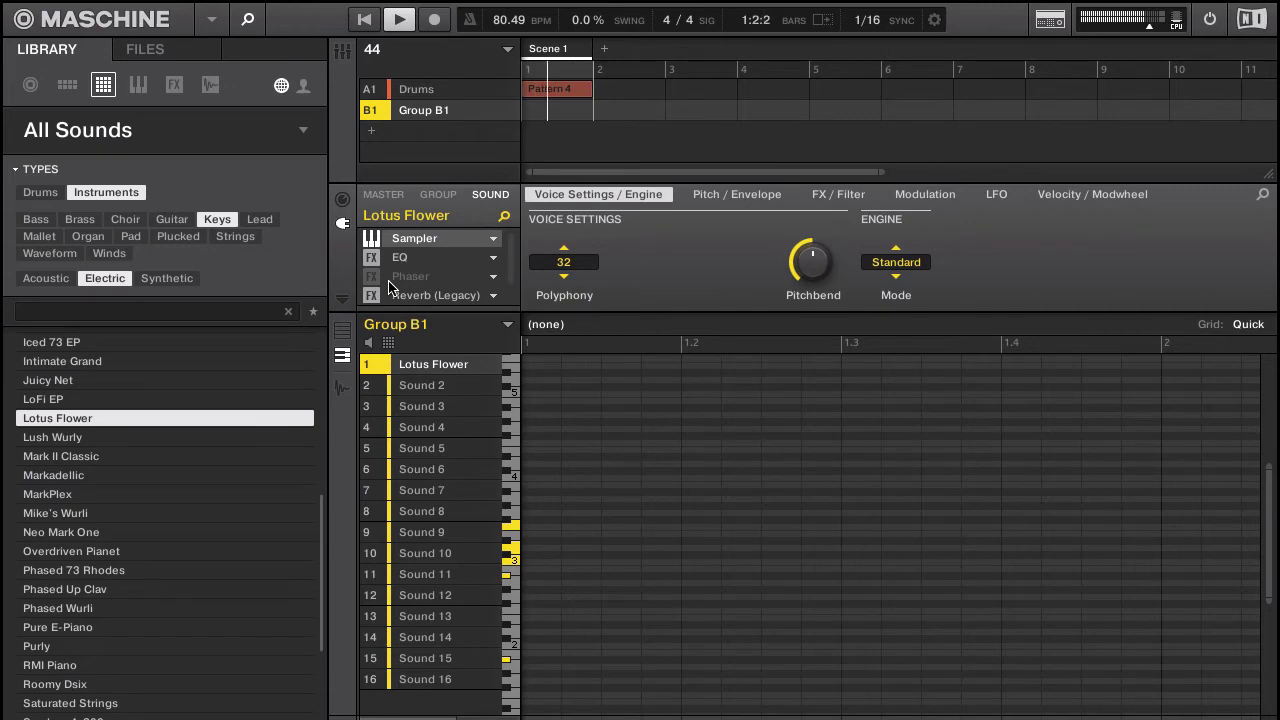
mouse_move(1066, 14)
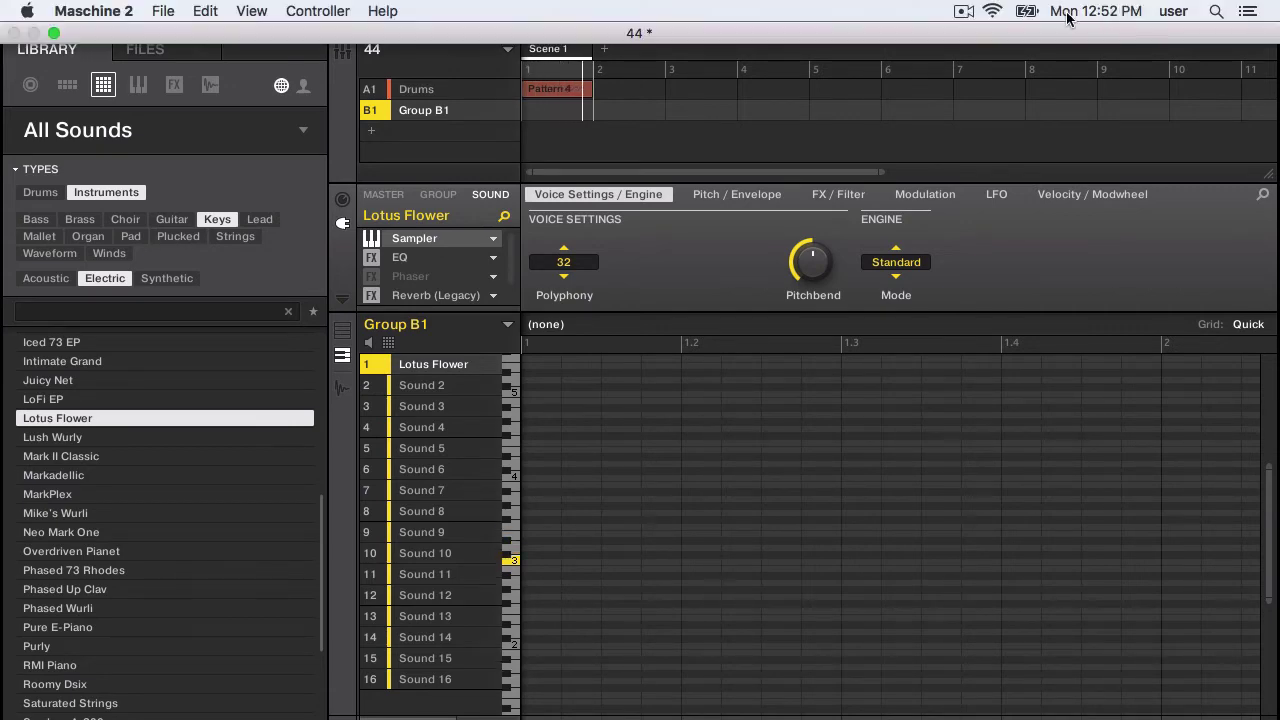
left_click(963, 13)
left_click(1081, 249)
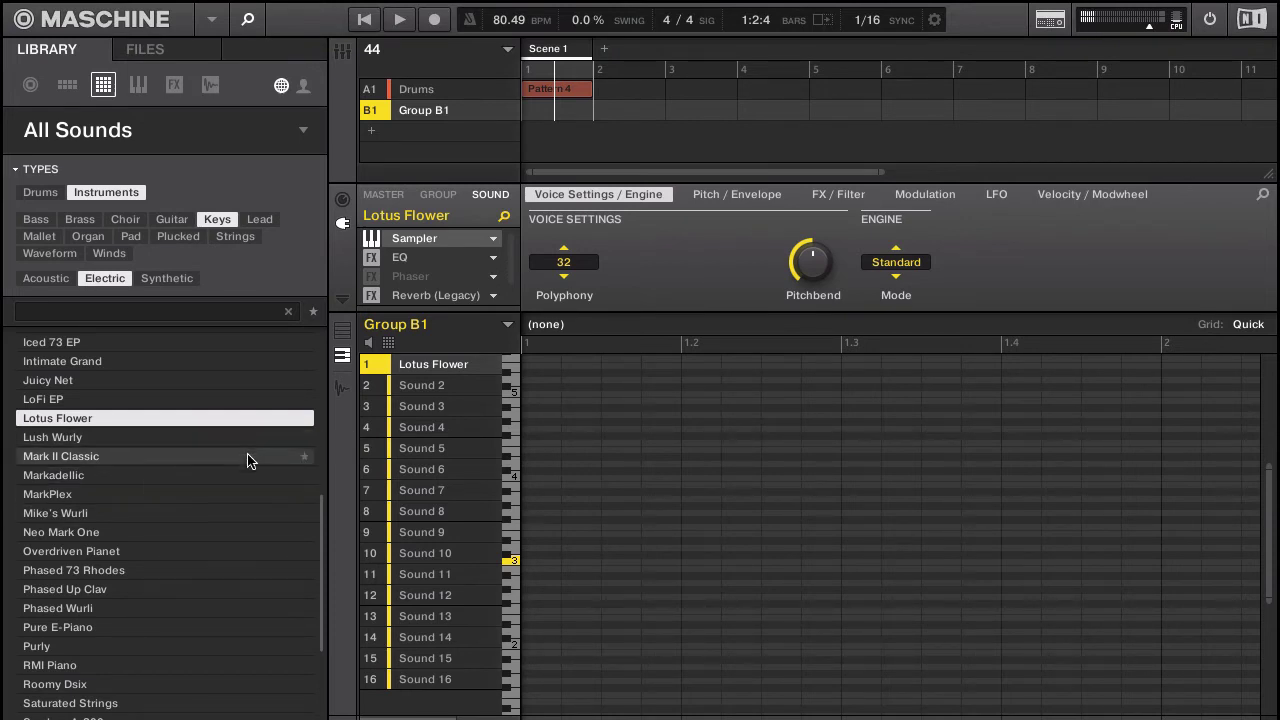
- Audition the electric keys sounds Phased 73 Rhodes, Scarbee A-200, Sixties Harpsi and Smooth A-200 in the new group's first slot
scroll(211, 548, "down", 3)
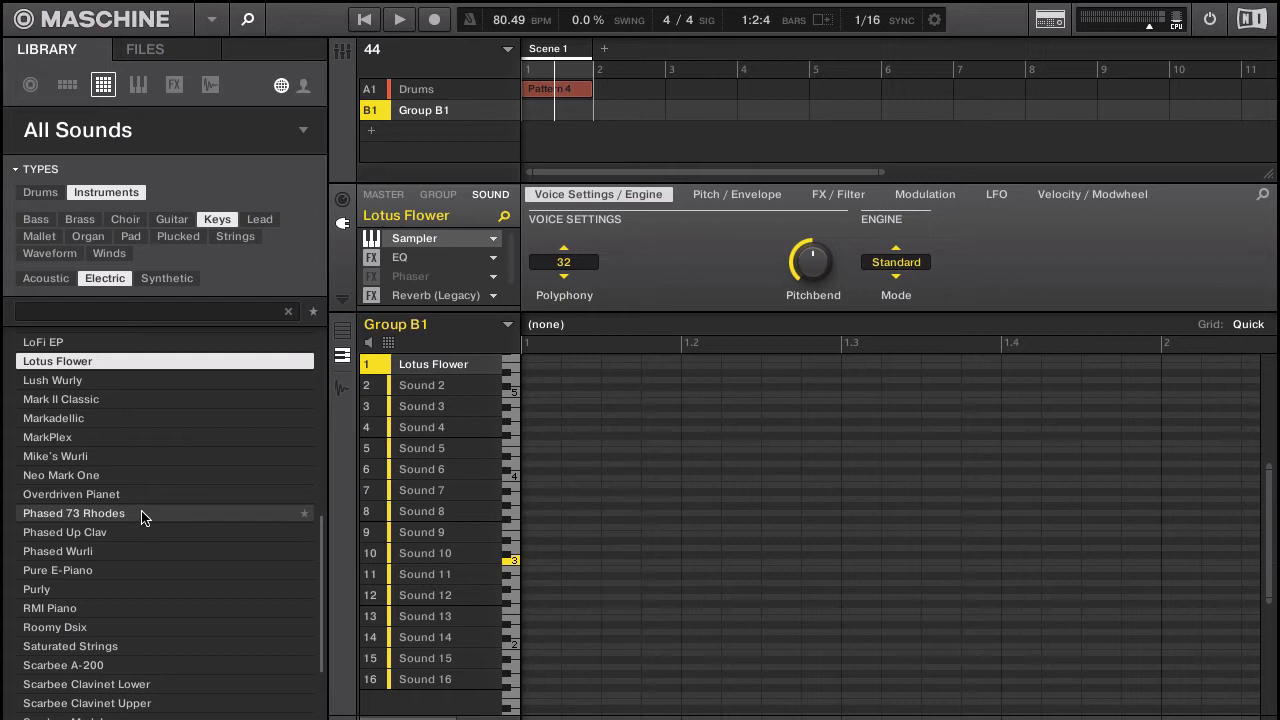
left_click(73, 515)
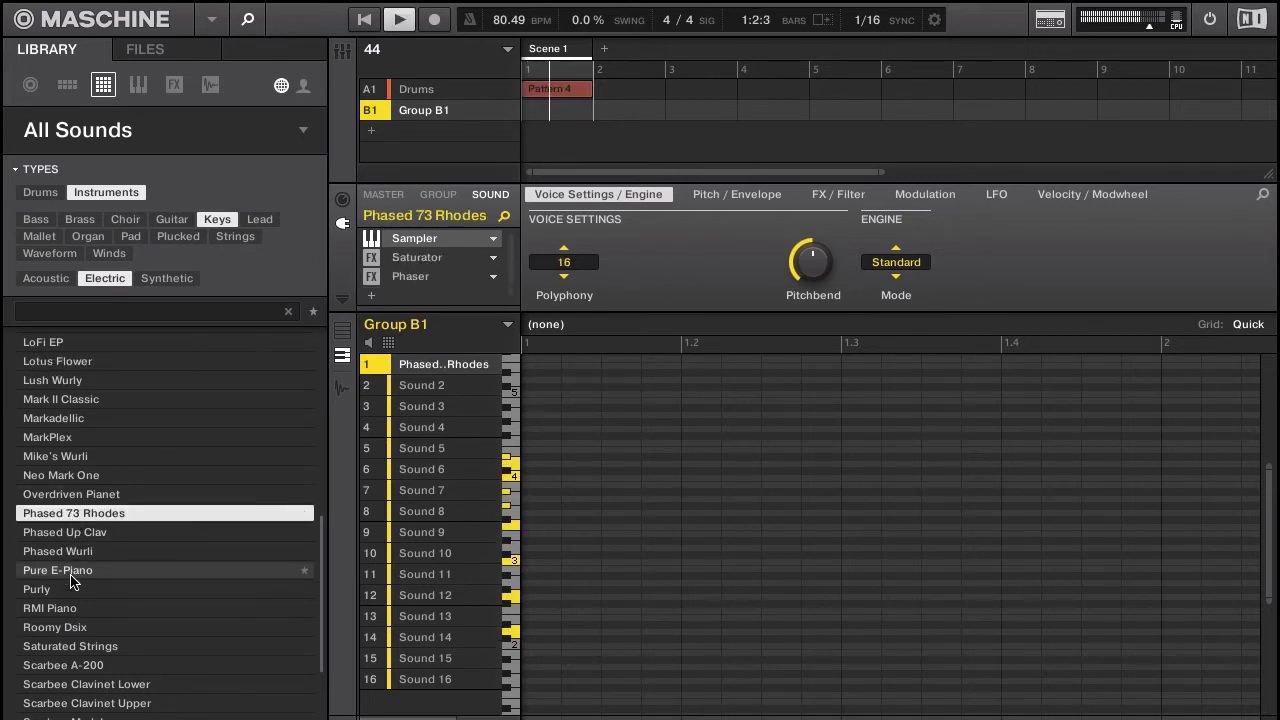
left_click(100, 665)
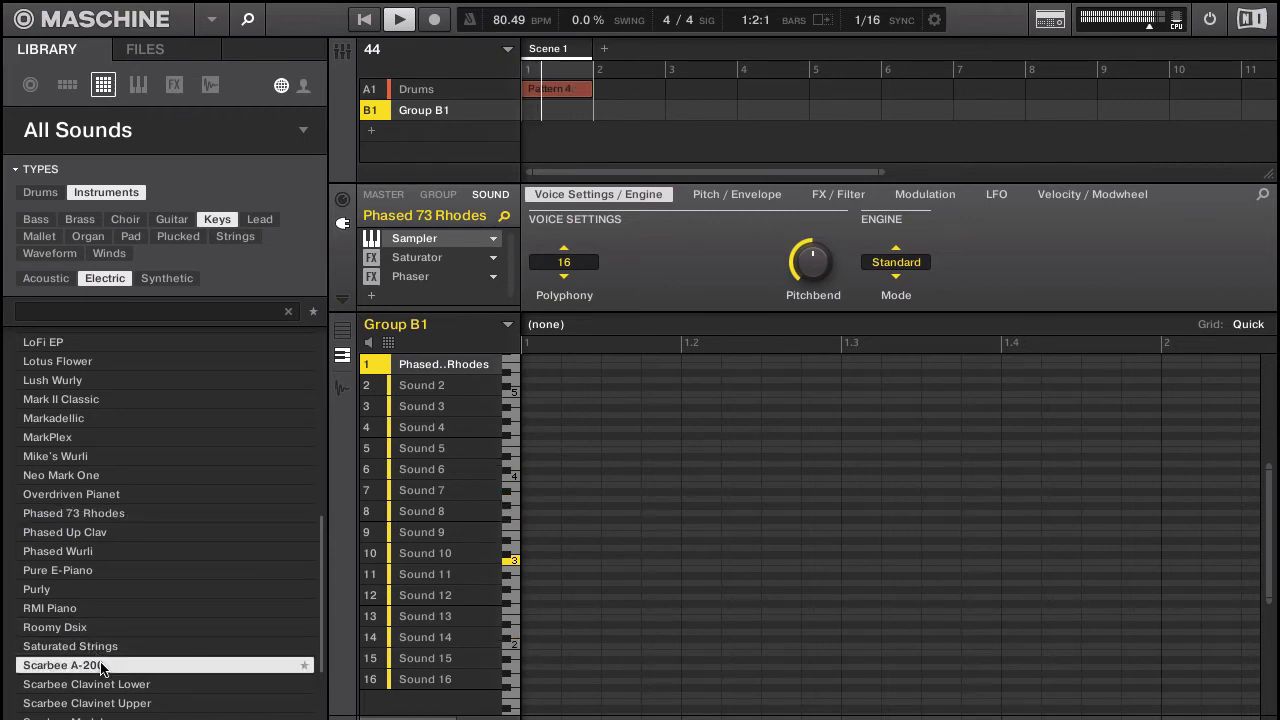
scroll(100, 665, "down", 5)
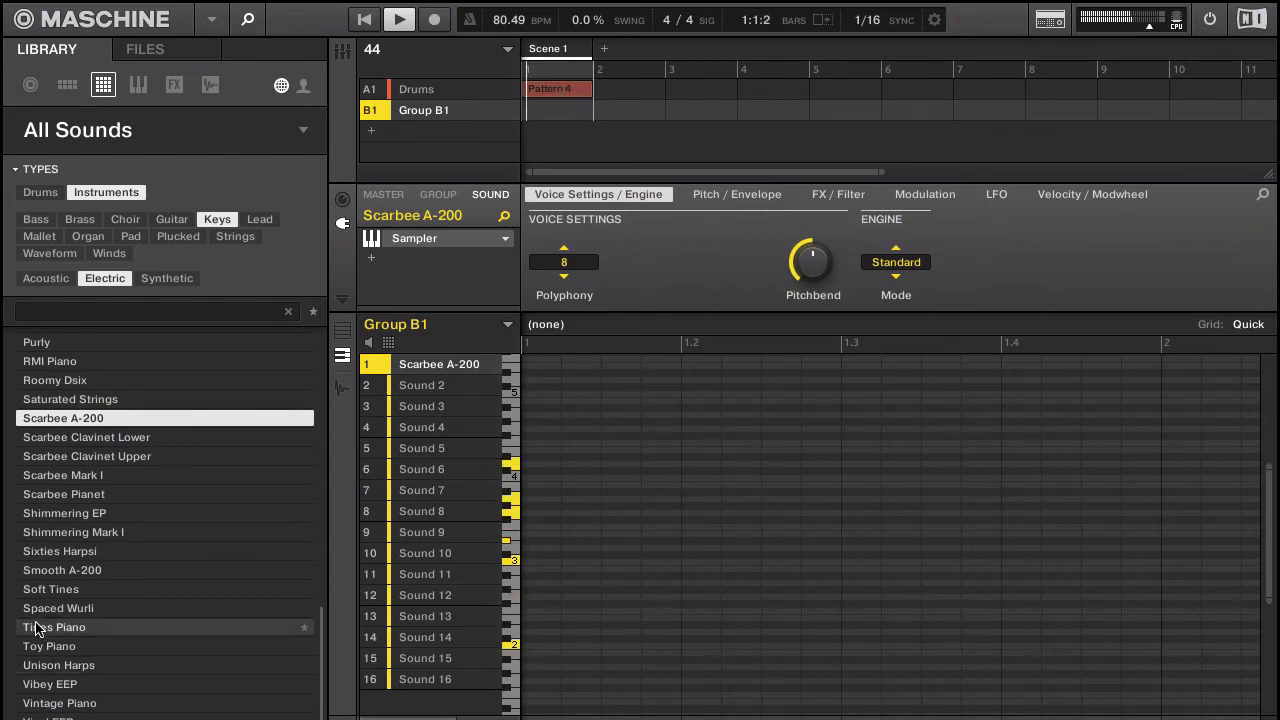
left_click(40, 555)
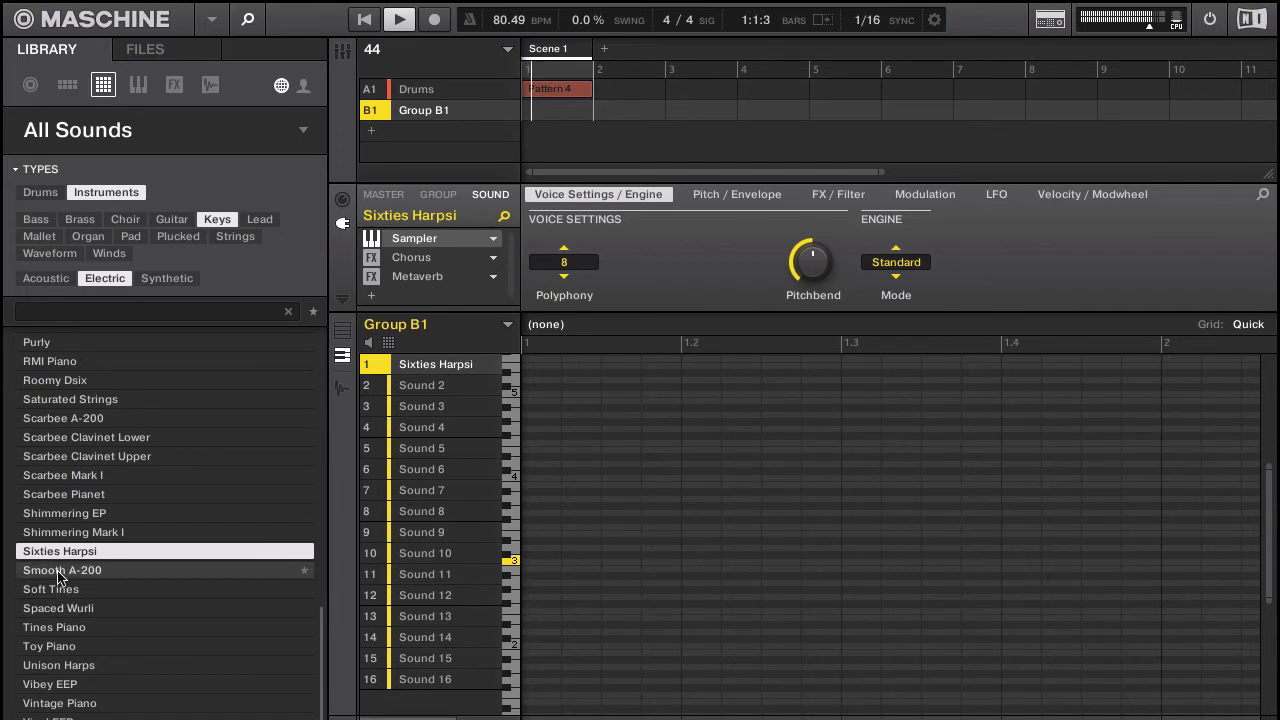
left_click(58, 570)
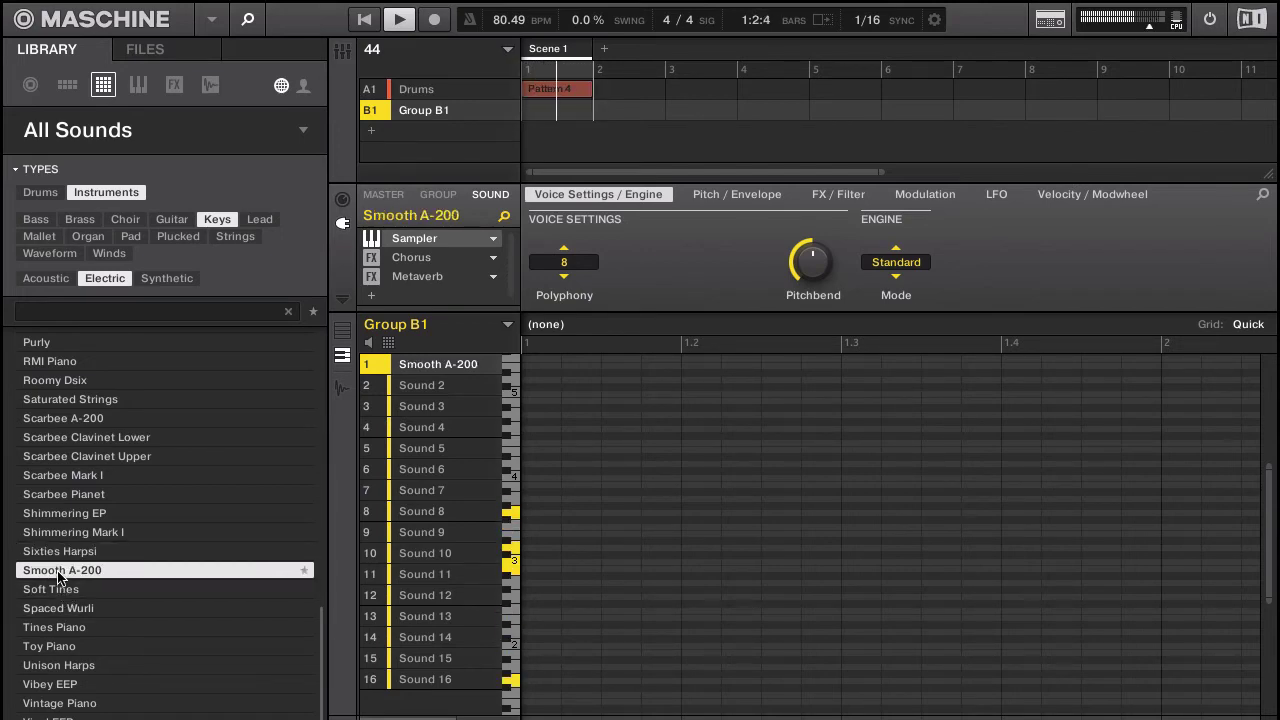
- Filter the keys to Synthetic, try Smooth Stab, and load Gentle Keys into the first slot with its Beat Delay effect bypassed
scroll(58, 575, "down", 1)
left_click(148, 279)
left_click(87, 478)
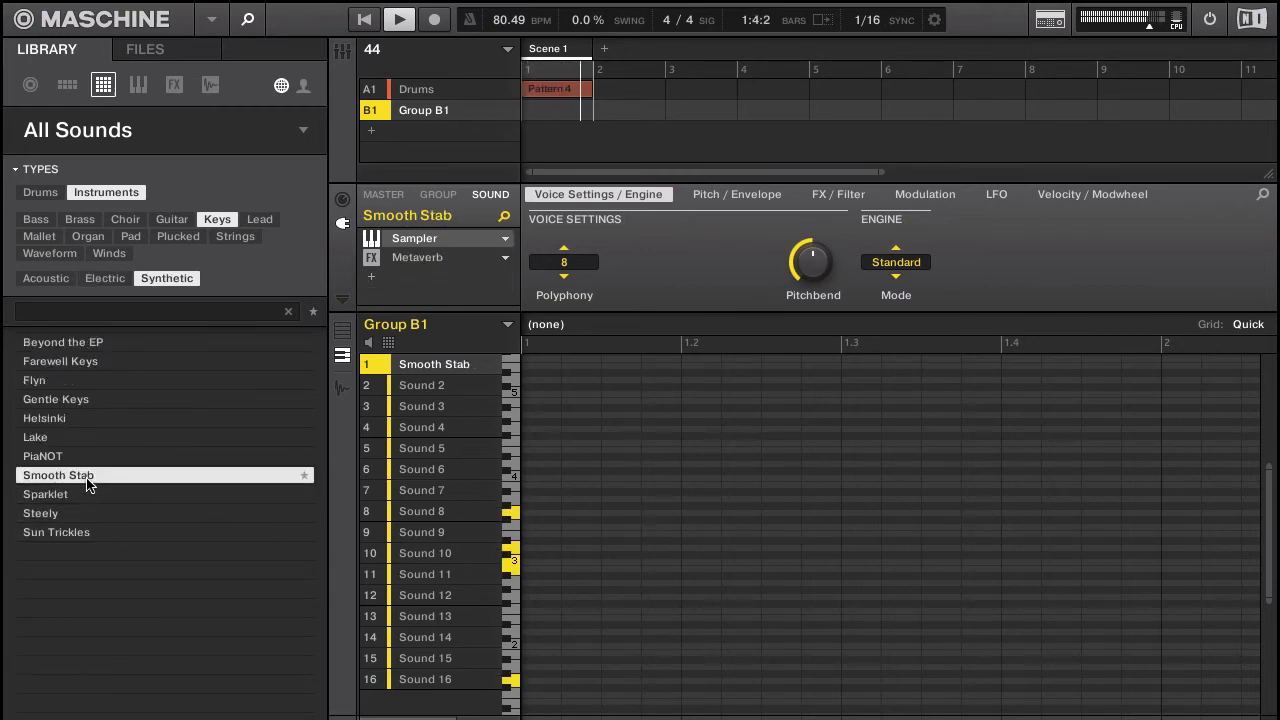
left_click(69, 404)
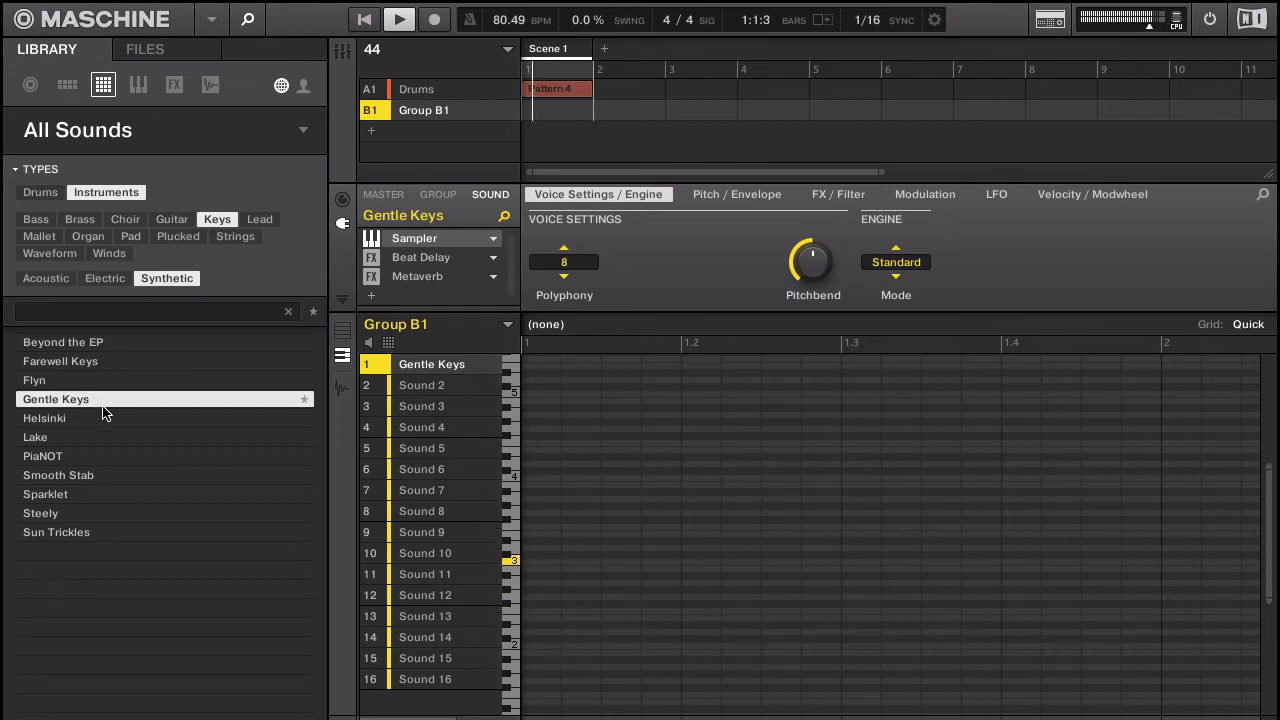
left_click(370, 258)
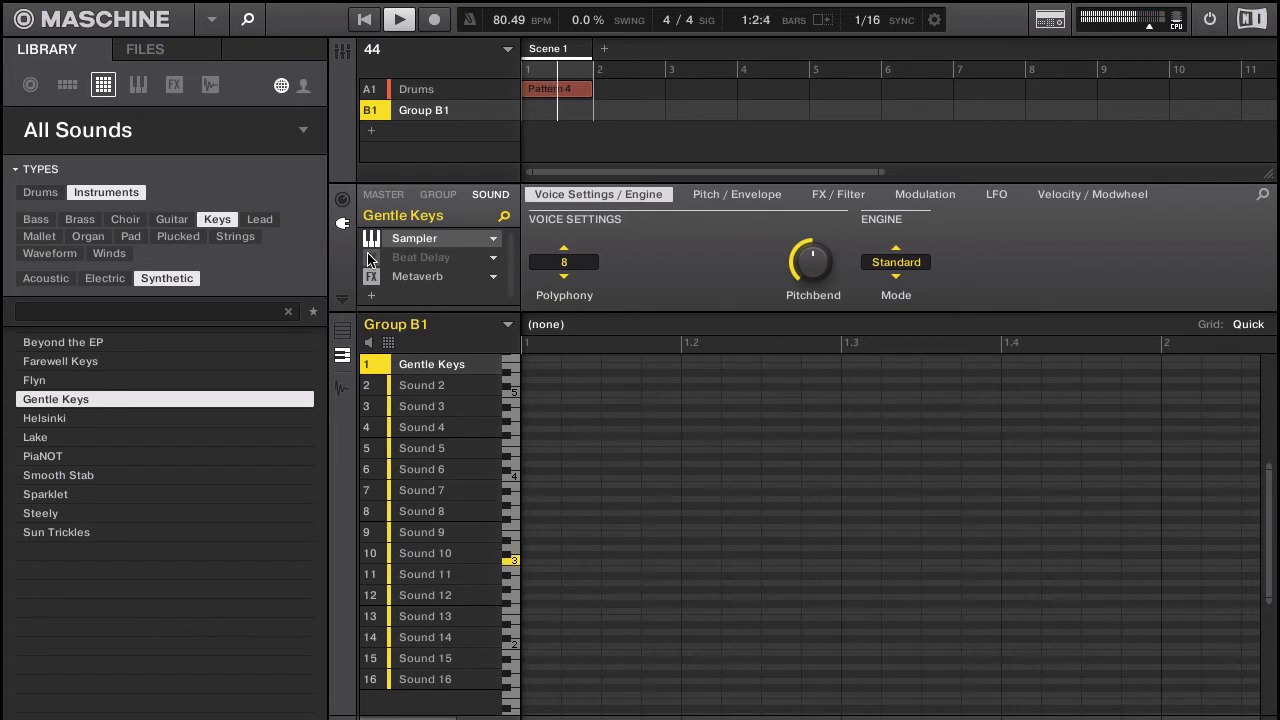
- Try the Steely keys sound, load Sun Trickles into the group's first slot and stop playback
left_click(41, 518)
left_click(70, 536)
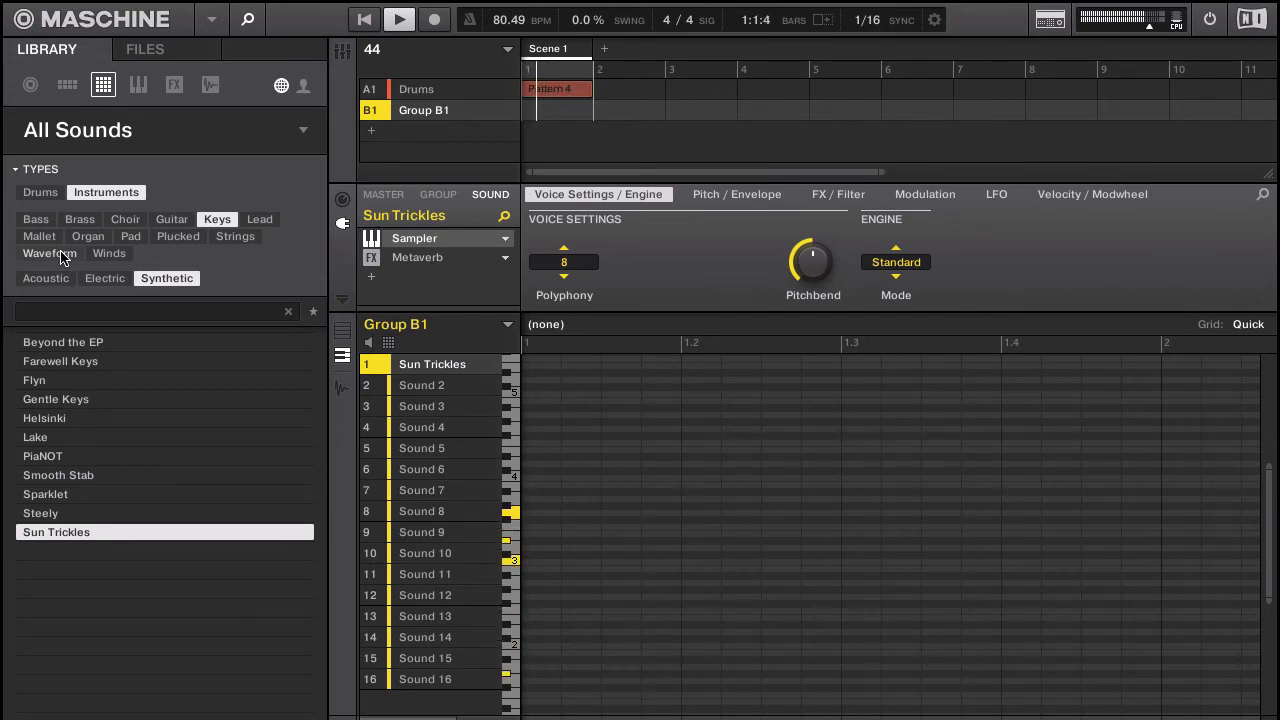
key("space")
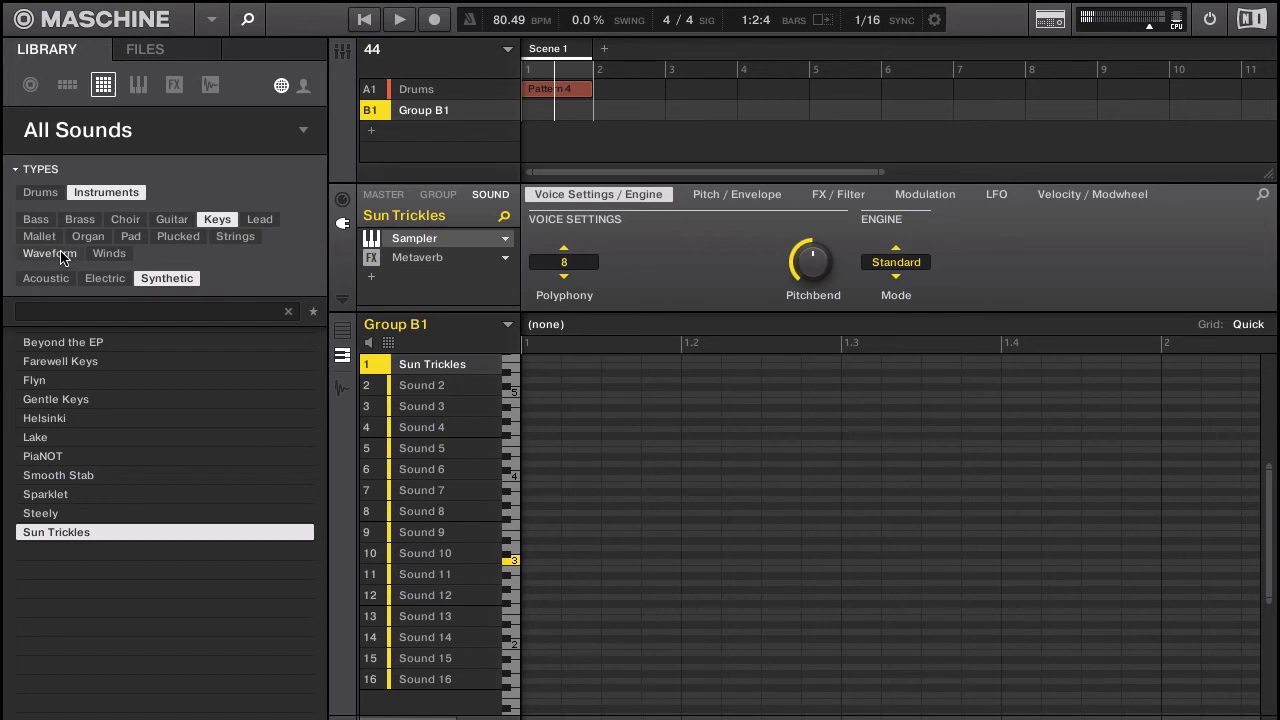
- Record a chord progression with Sun Trickles into a new 4-bar pattern and look through the recorded notes
key("ctrl+r")
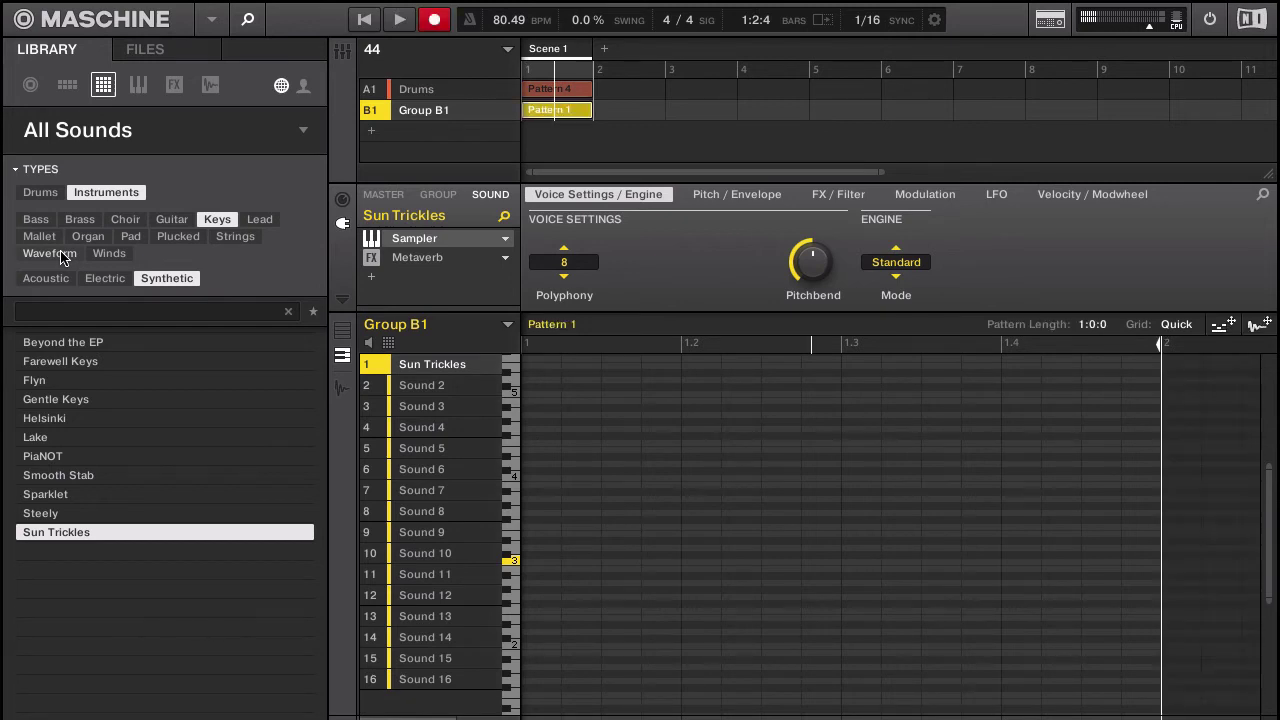
key("ctrl+r")
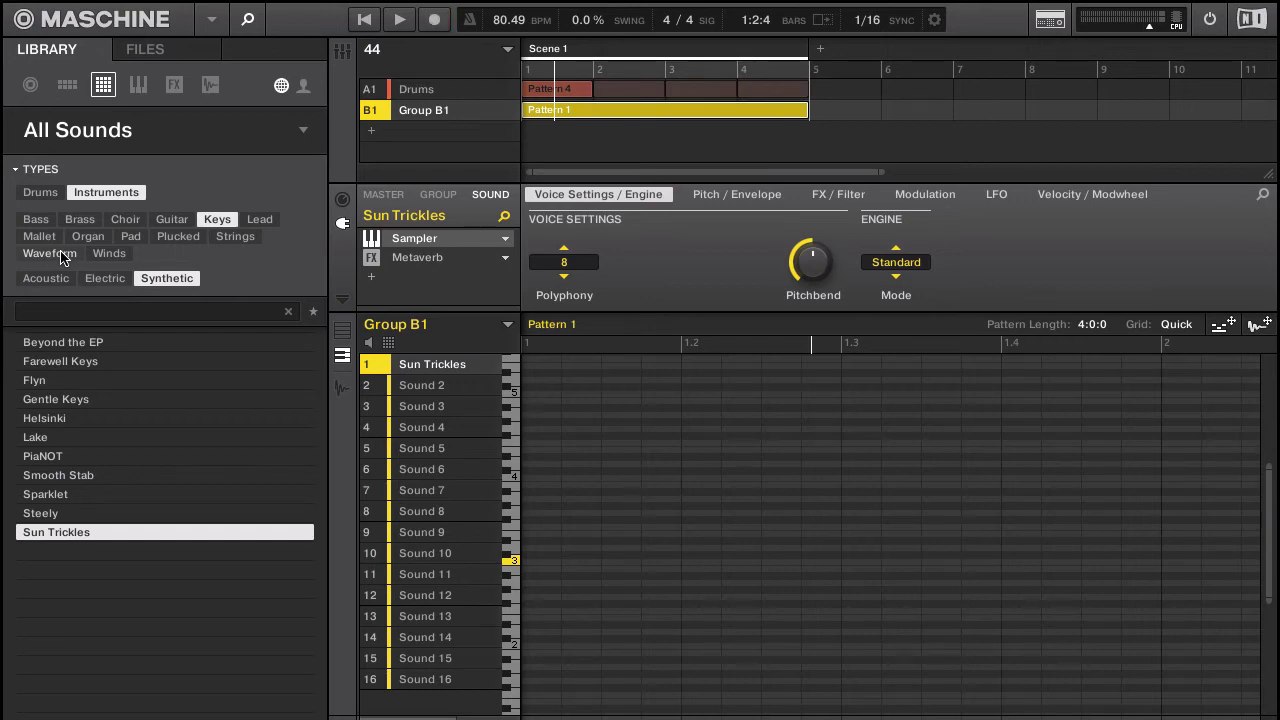
key("ctrl+r")
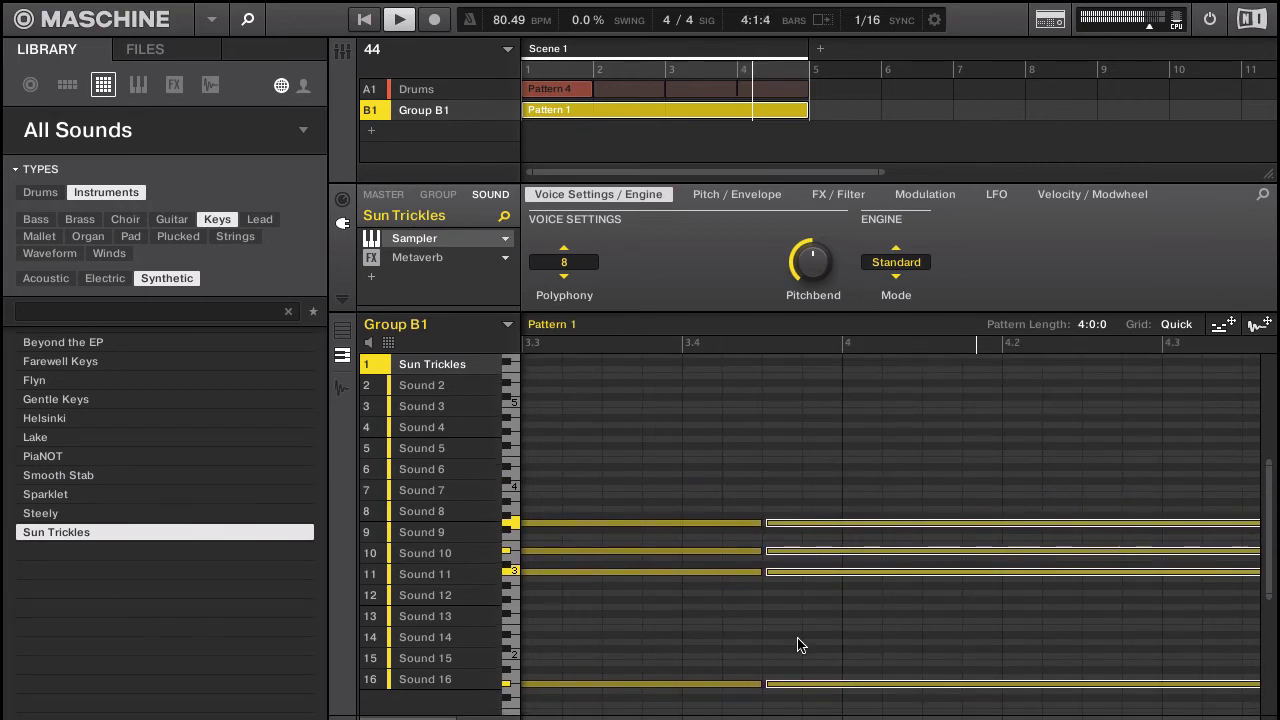
scroll(798, 645, "down", 5)
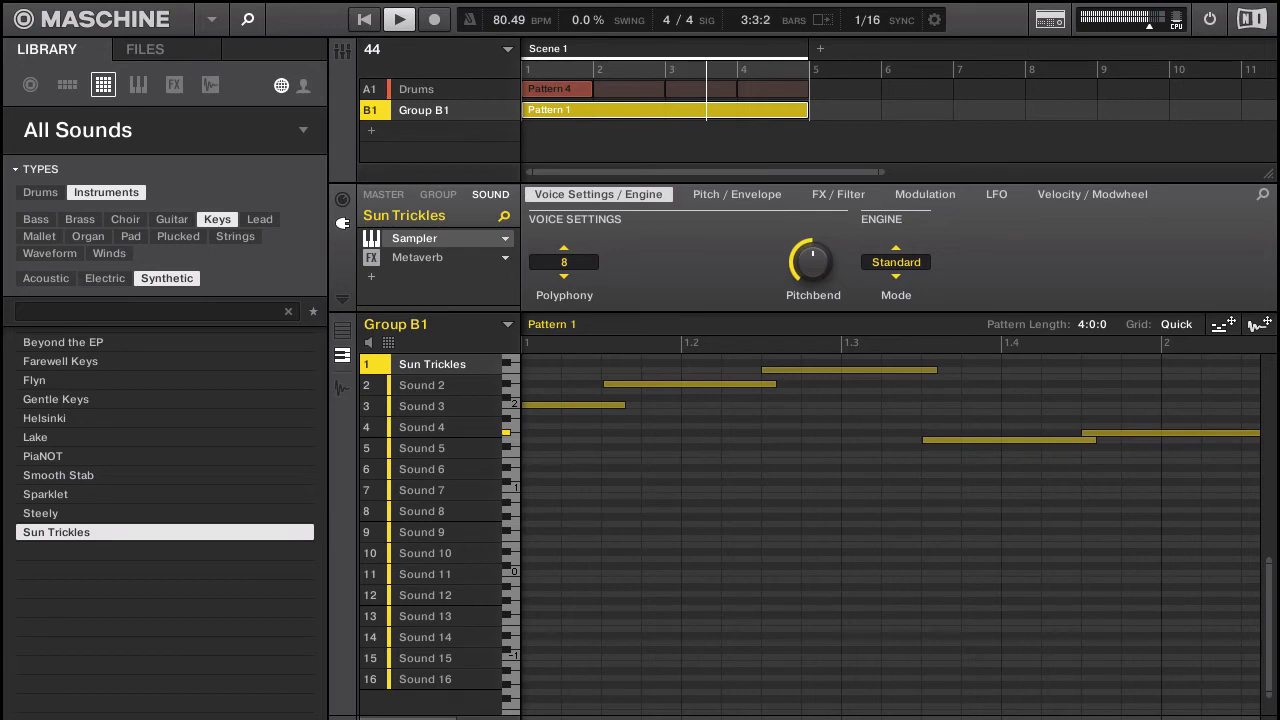
scroll(723, 626, "up", 5)
scroll(700, 689, "down", 4)
scroll(697, 558, "down", 3)
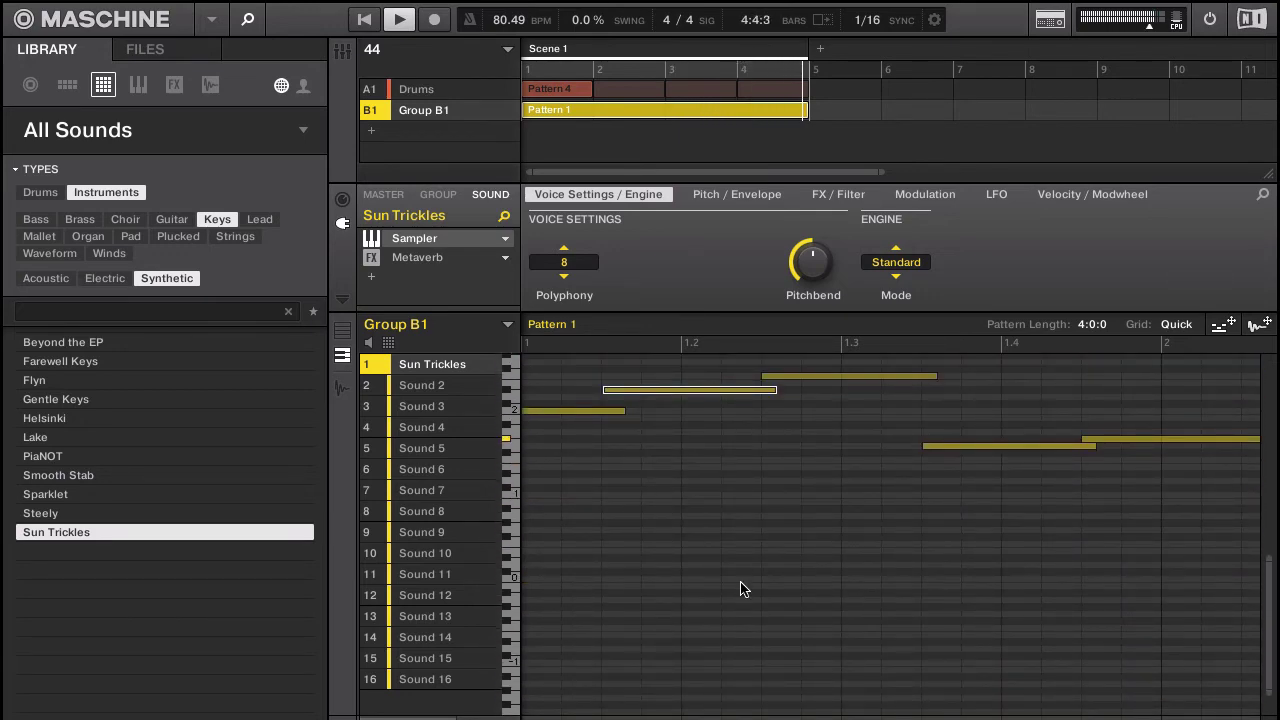
scroll(742, 589, "up", 1)
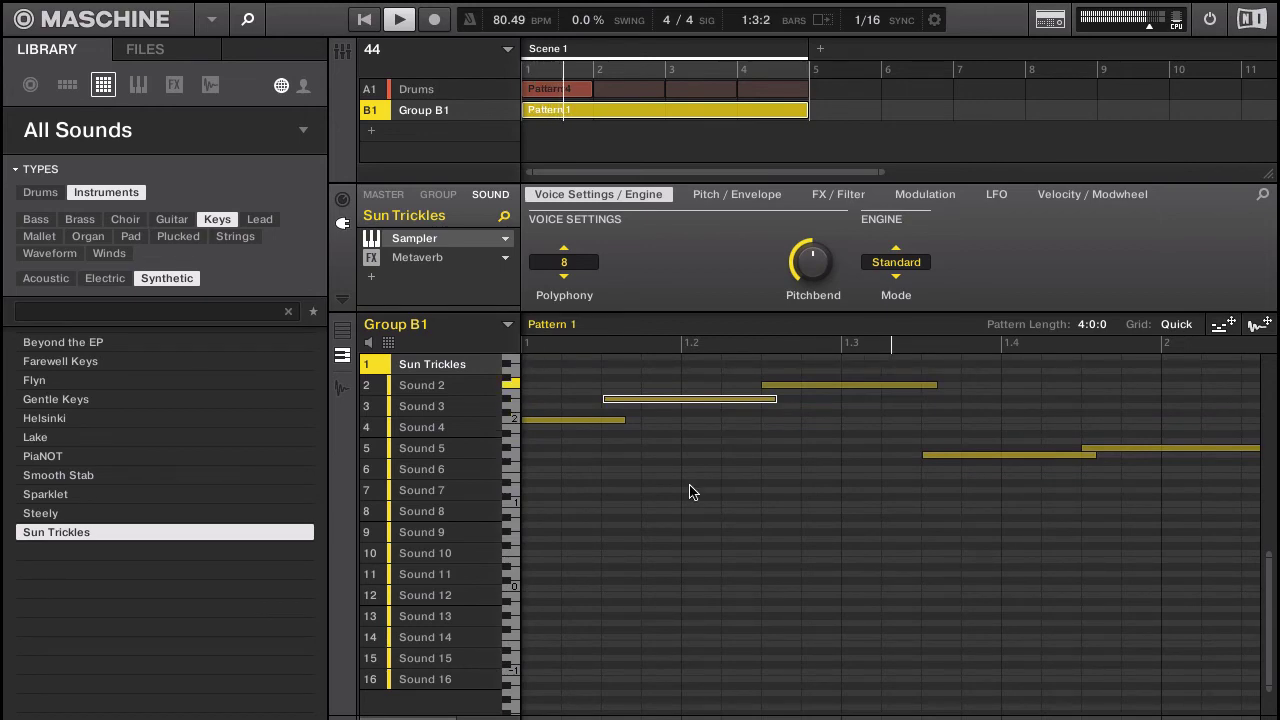
- Add a Compressor after Metaverb on Sun Trickles and set its side-chain source to A1:S1
left_click(374, 278)
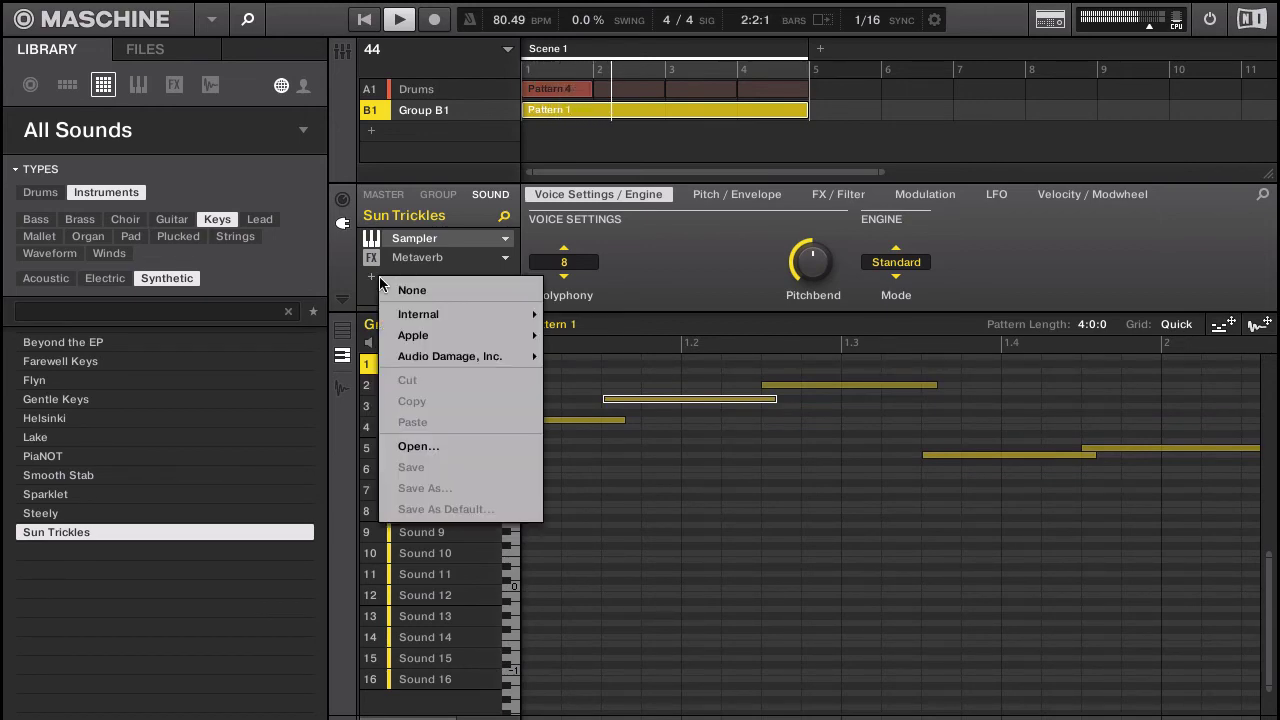
mouse_move(443, 312)
left_click(610, 262)
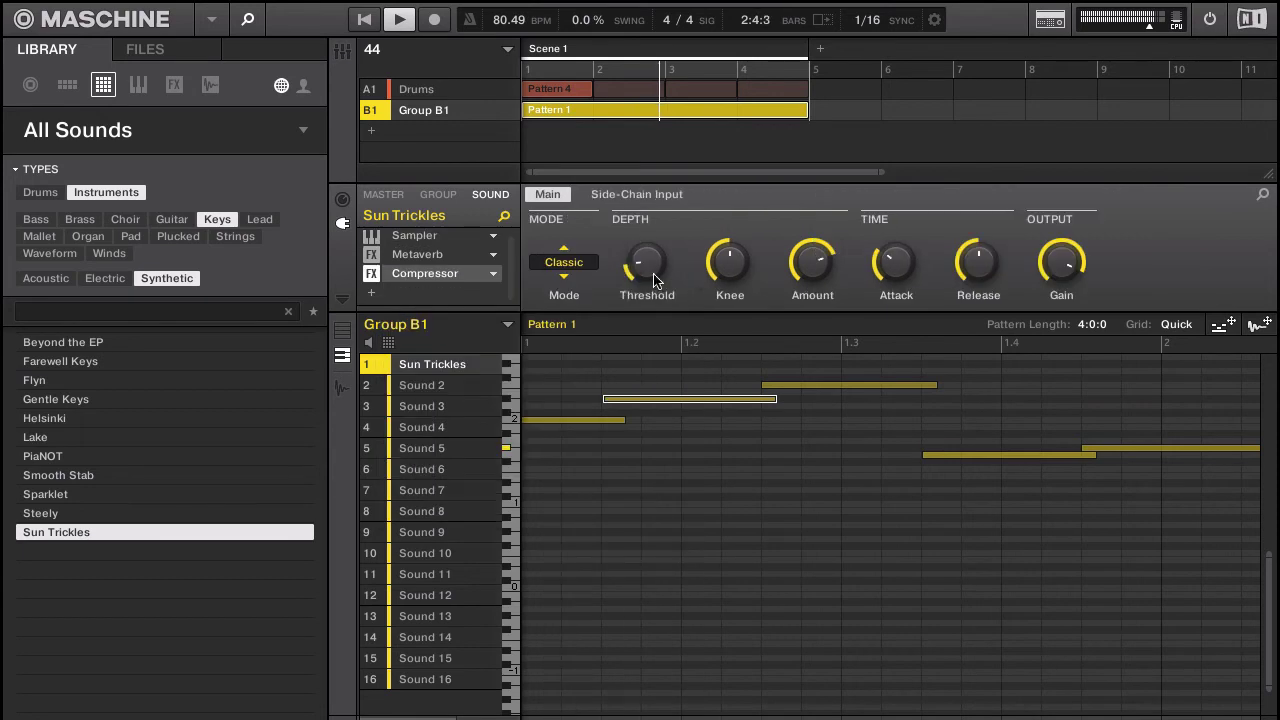
left_click(634, 196)
left_click(564, 262)
left_click(659, 330)
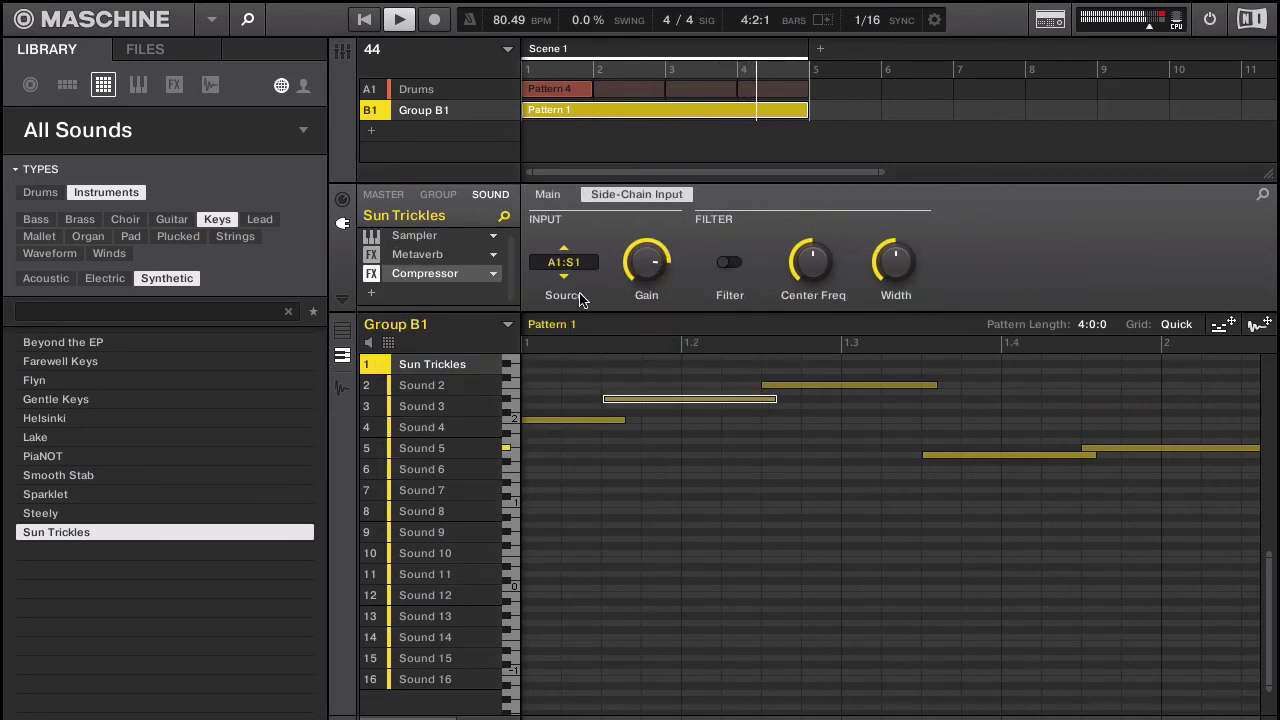
left_click(551, 196)
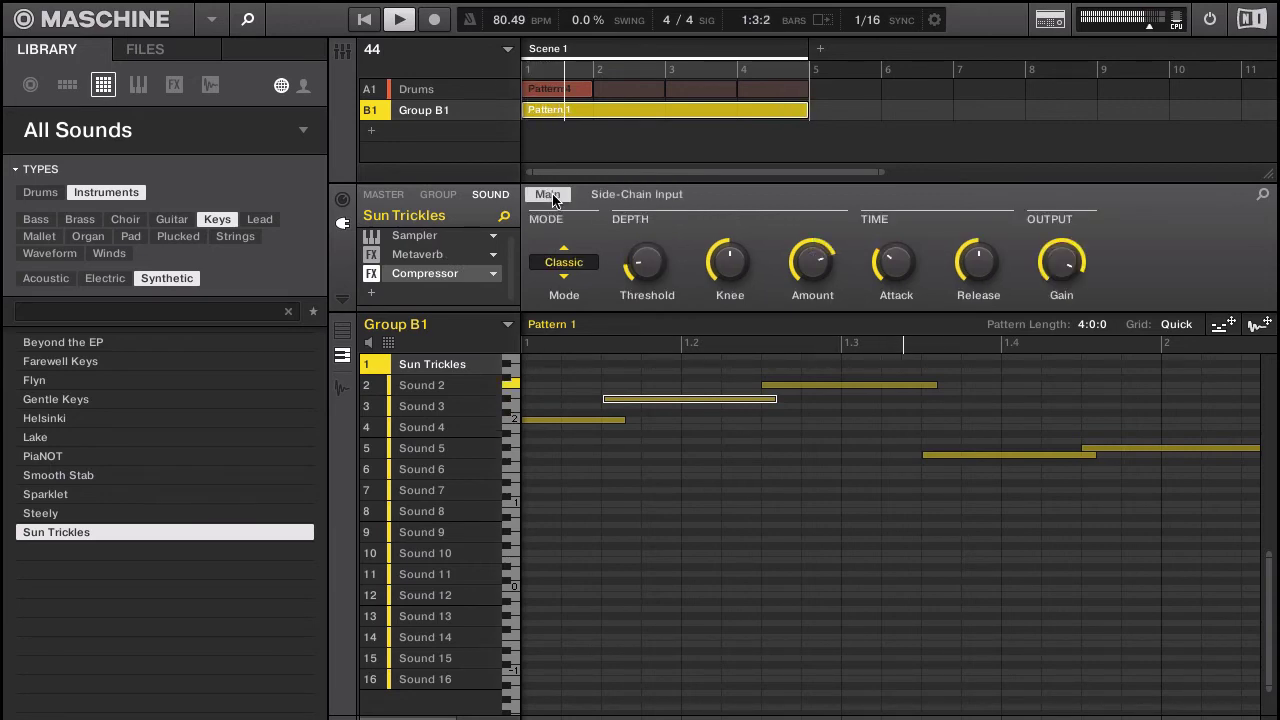
- Lower the Sun Trickles channel level in the mixer and return to the arrangement
mouse_move(372, 5)
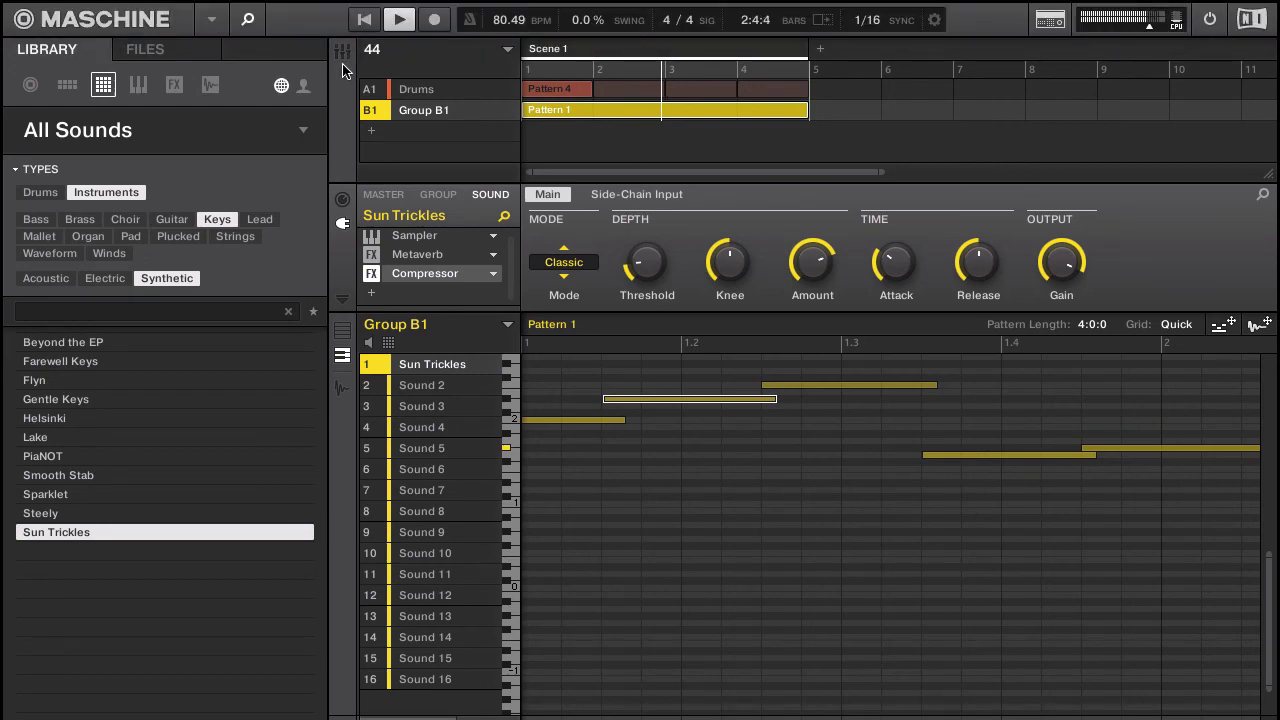
key("super+m")
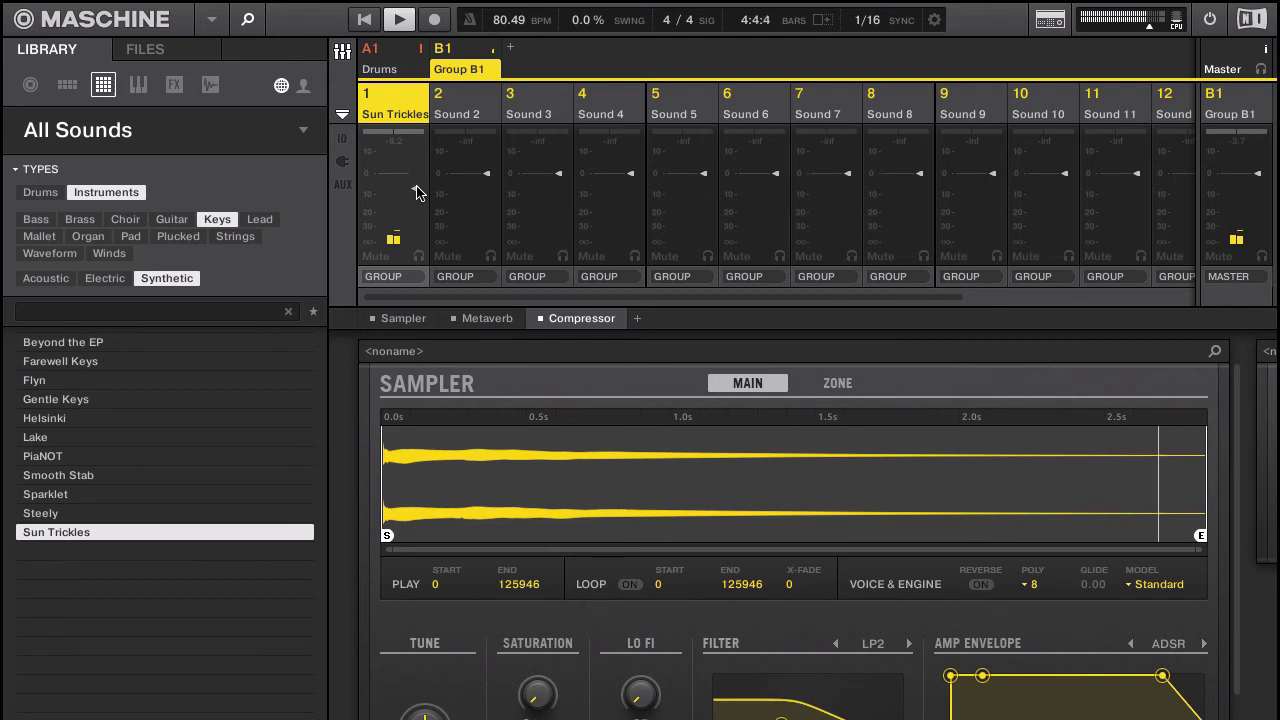
key("super+m")
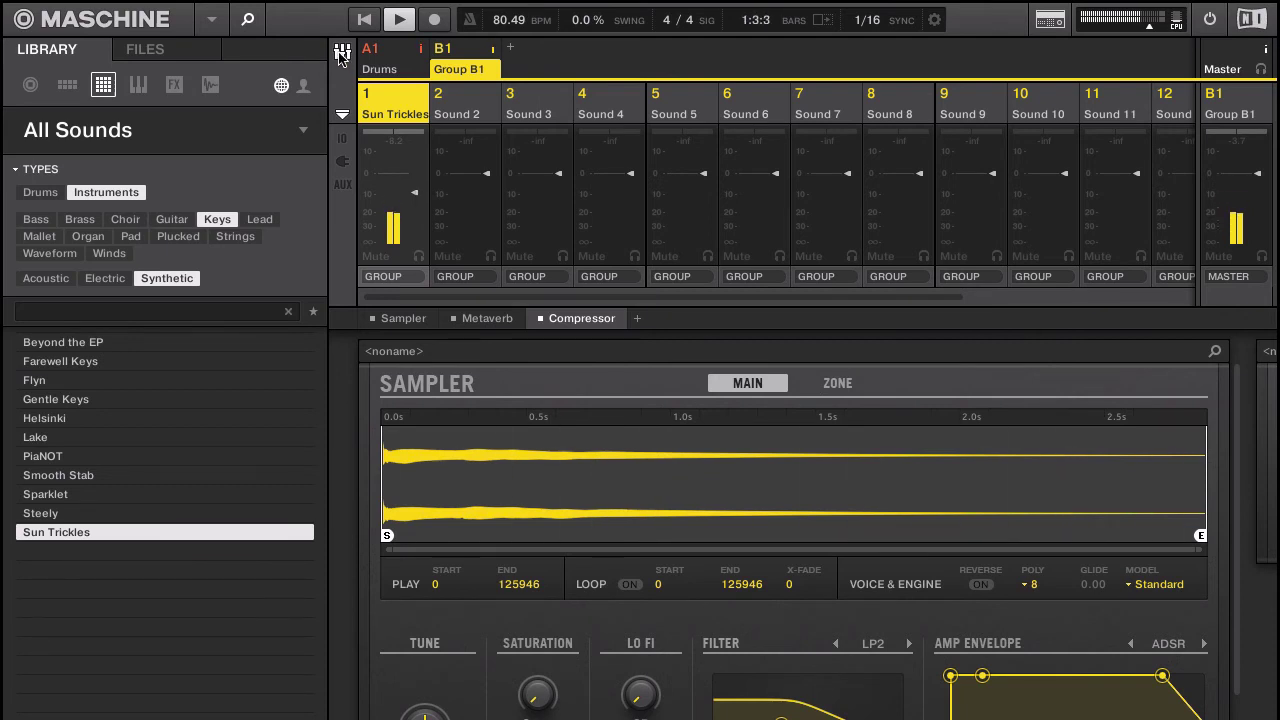
- Add an EQ after the Compressor, cut the low-mid gain, boost the high-mid gain and set the high-mid frequency to 5791.8 Hz
left_click(373, 292)
mouse_move(435, 311)
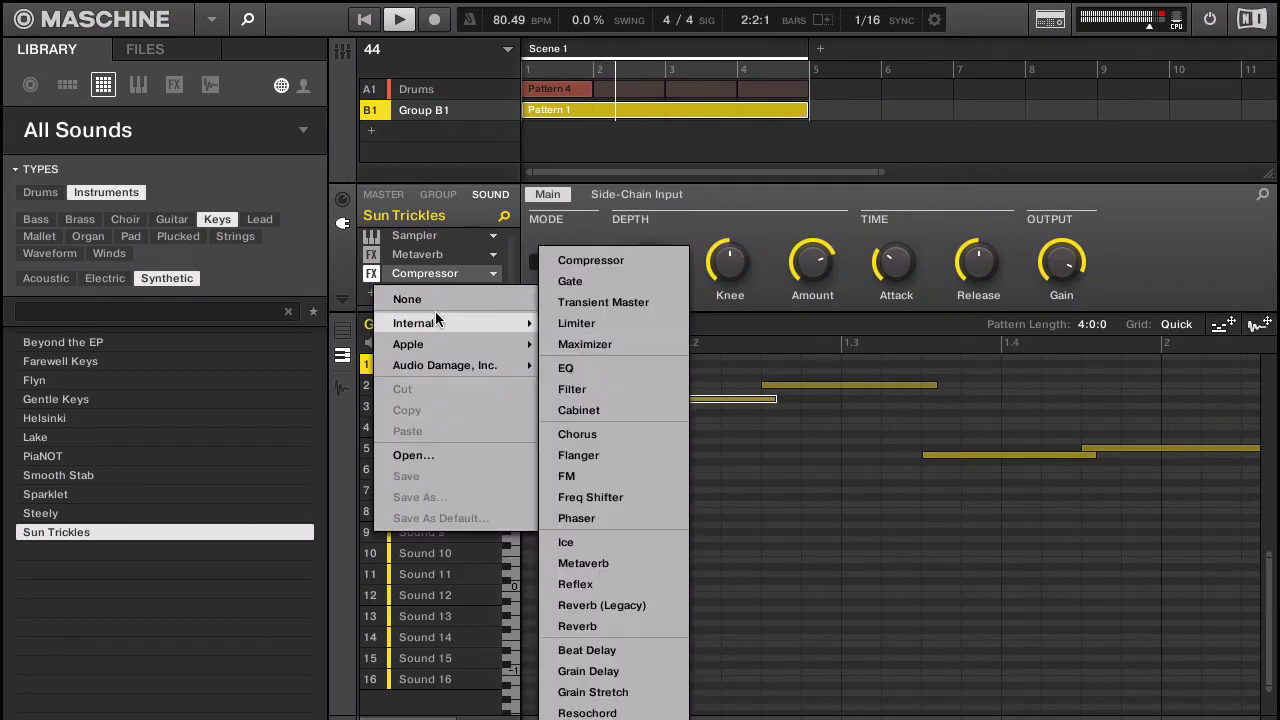
left_click(592, 367)
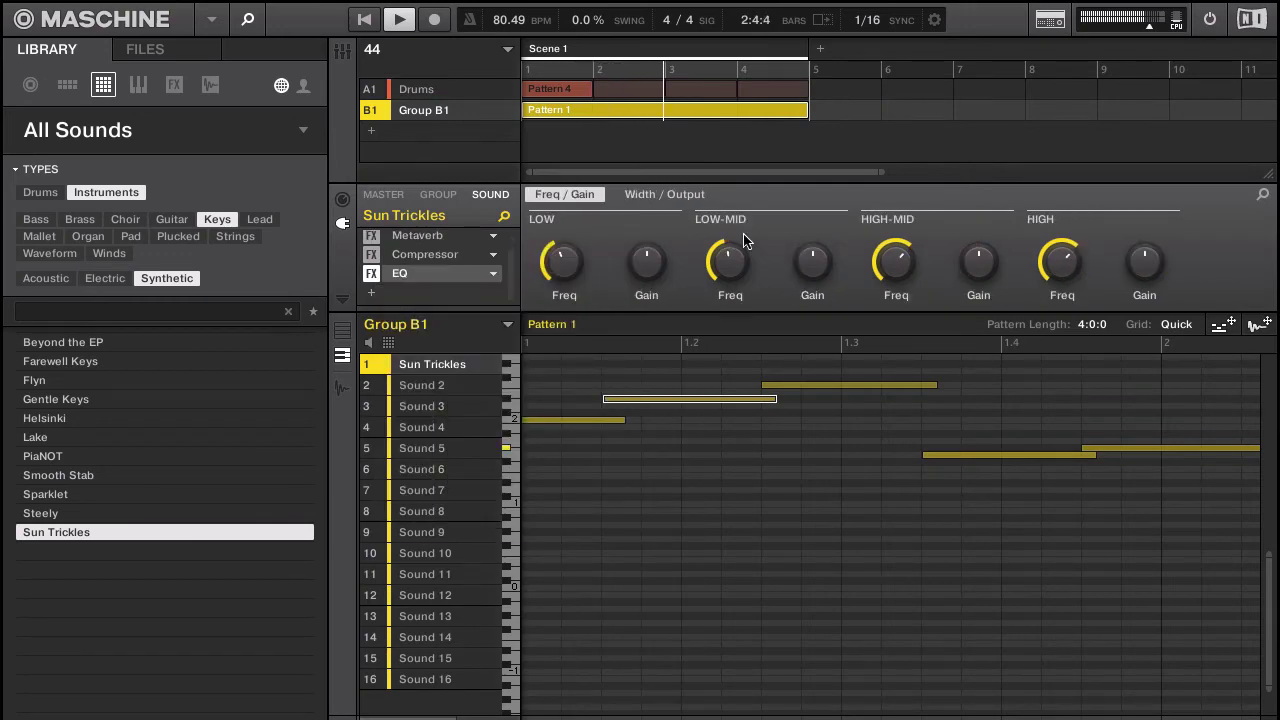
mouse_move(812, 262)
left_click_drag(812, 262, 812, 282)
left_click_drag(896, 262, 896, 240)
left_click_drag(978, 262, 978, 243)
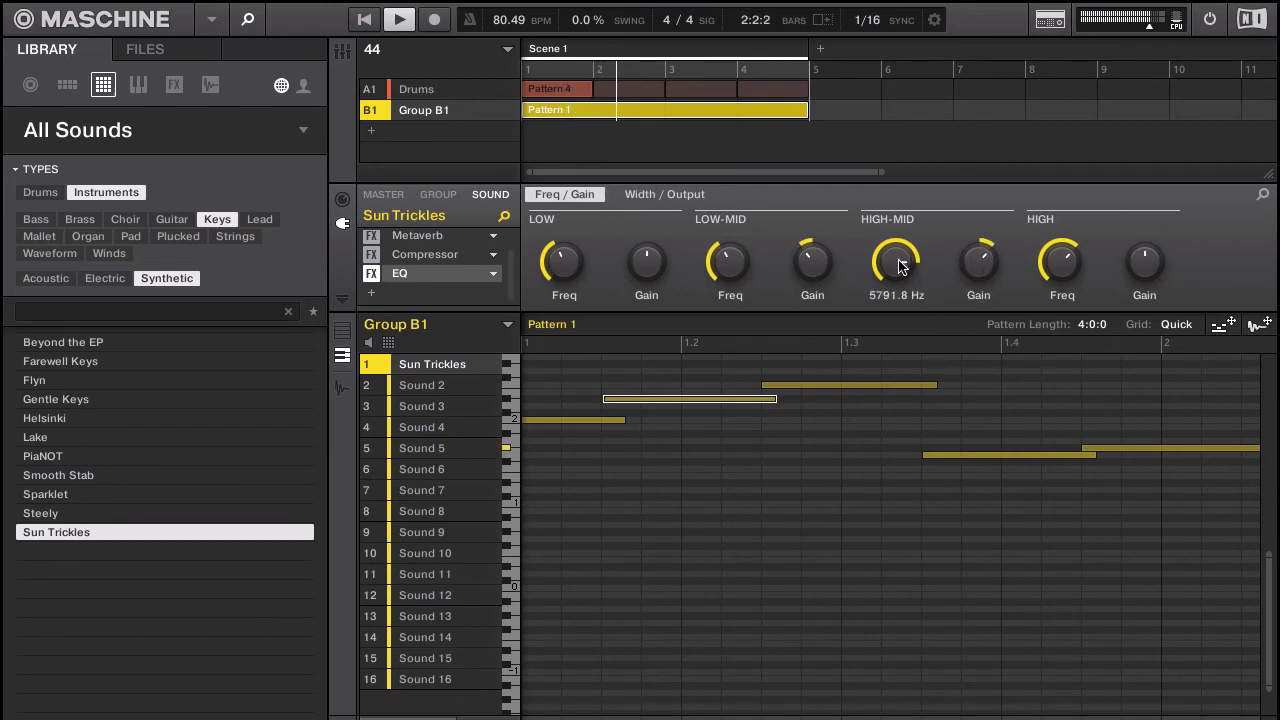
- Raise the EQ's high frequency, boost the high gain slightly and cut the low gain slightly
mouse_move(1069, 265)
left_click_drag(1069, 265, 1069, 245)
left_click_drag(1144, 262, 1144, 256)
mouse_move(566, 268)
mouse_move(646, 256)
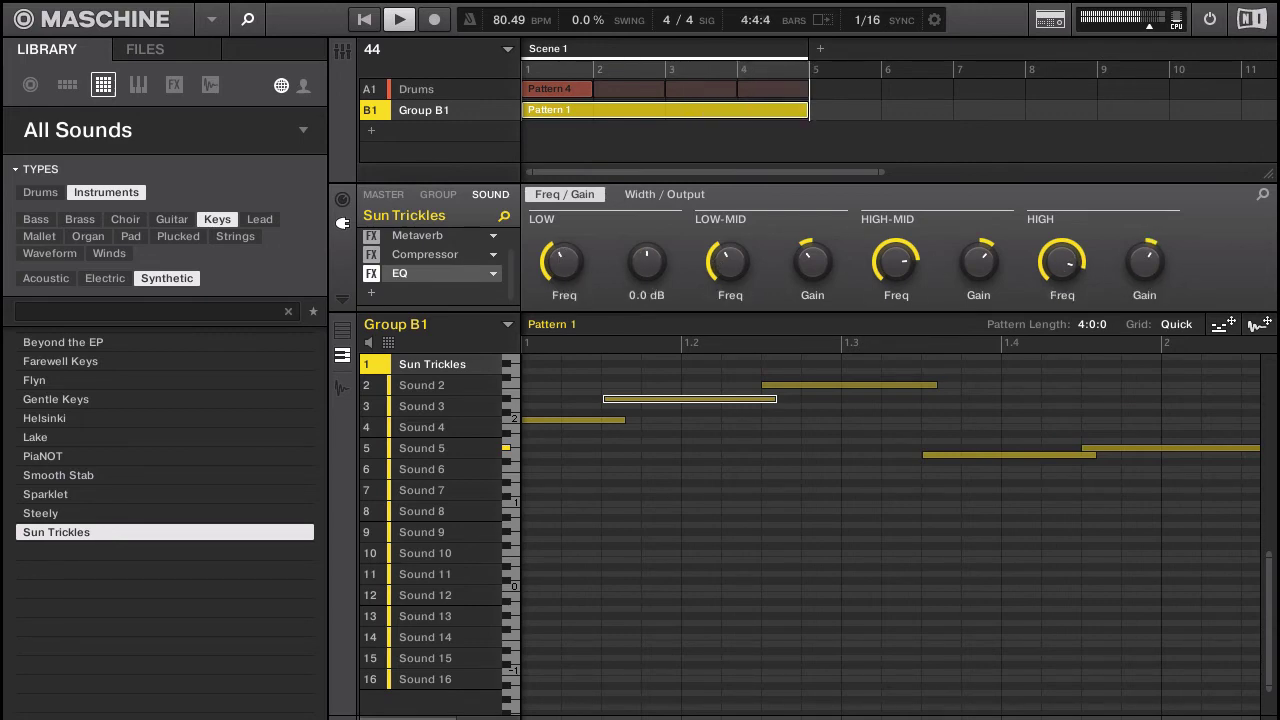
left_click_drag(646, 256, 652, 233)
- Add a new group below Group B1 and paste a copy of Group B1 into it
left_click(371, 130)
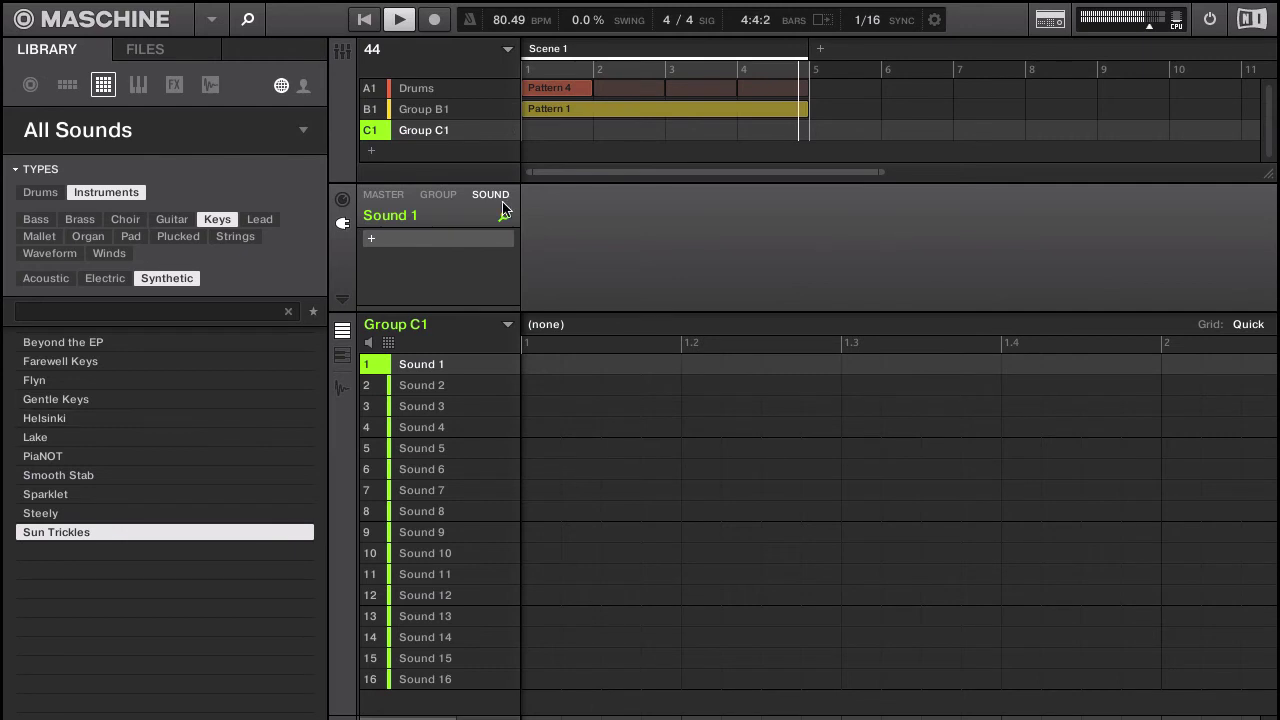
left_click(416, 109)
right_click(418, 108)
left_click(473, 317)
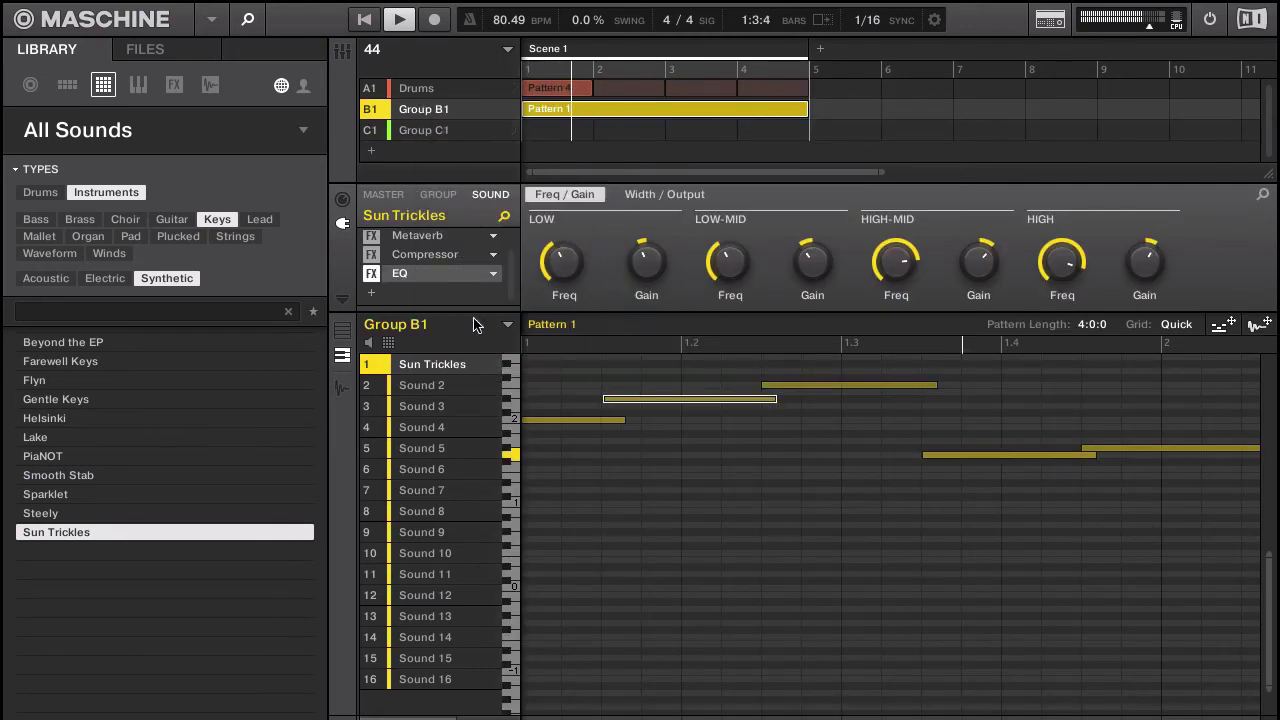
left_click(418, 129)
right_click(434, 128)
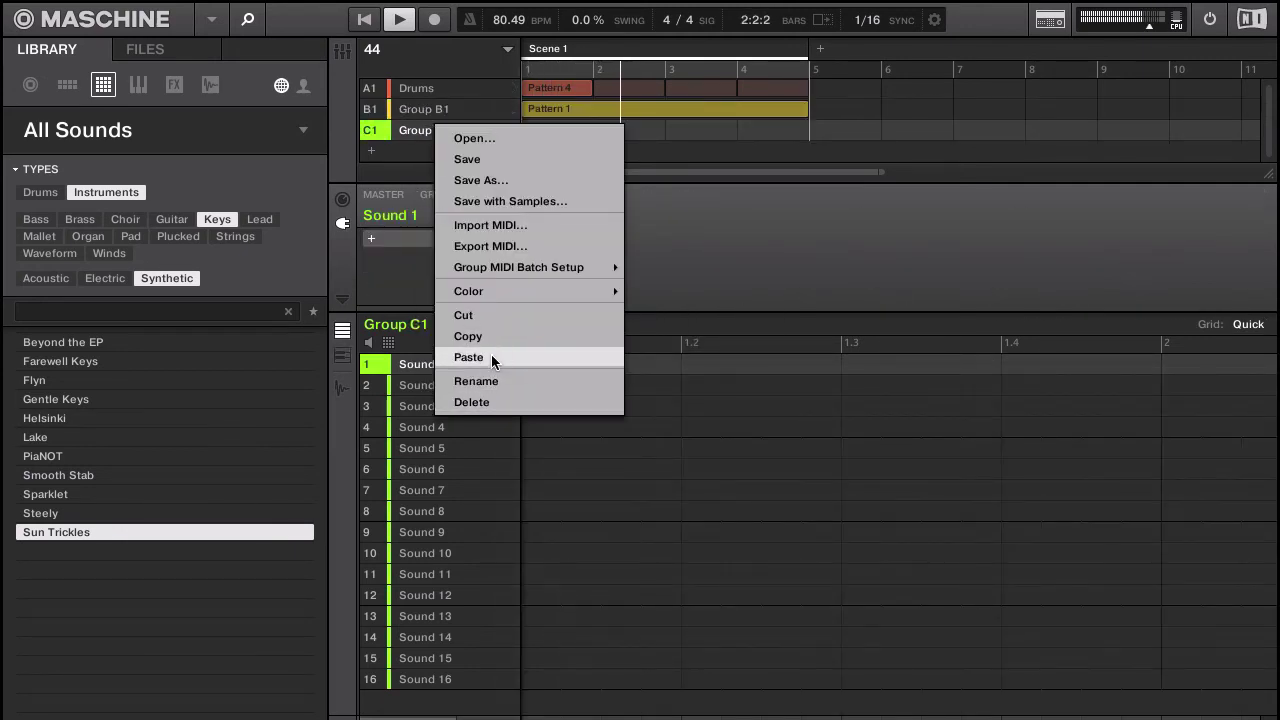
left_click(491, 356)
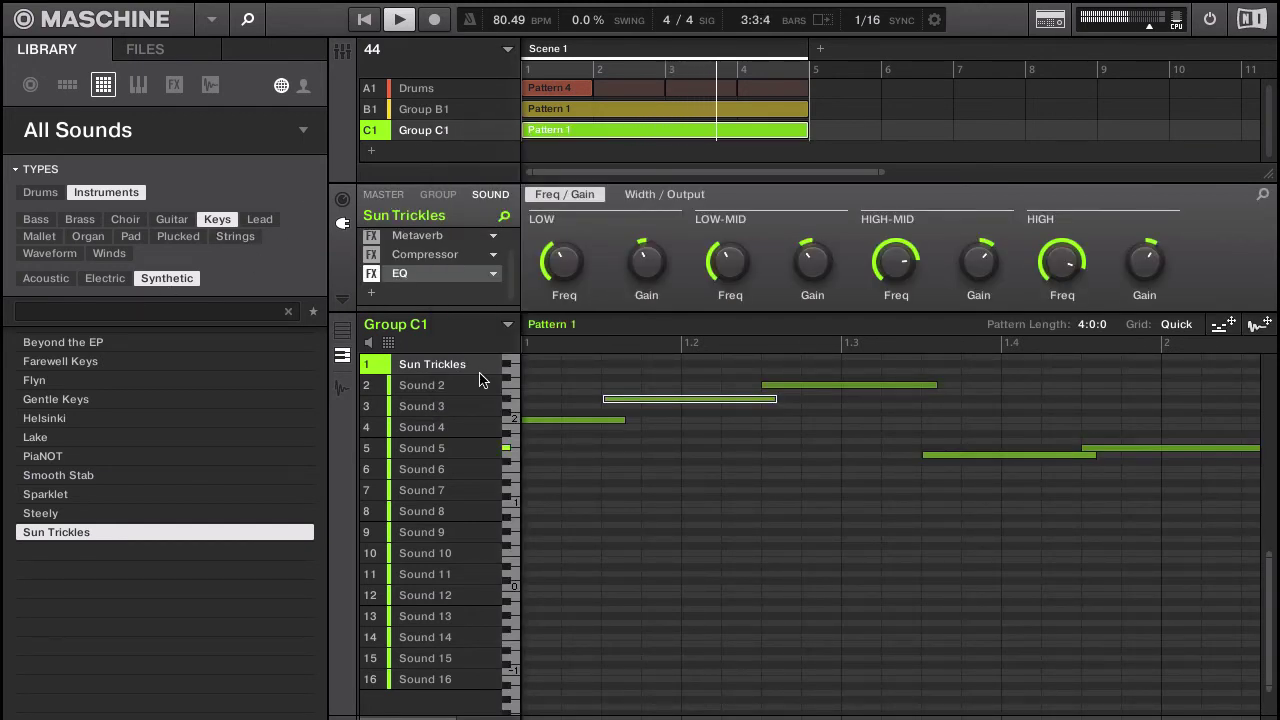
- Delete all notes from Group C1's copied pattern and stop playback
key("Delete")
key("ctrl+a")
key("Delete")
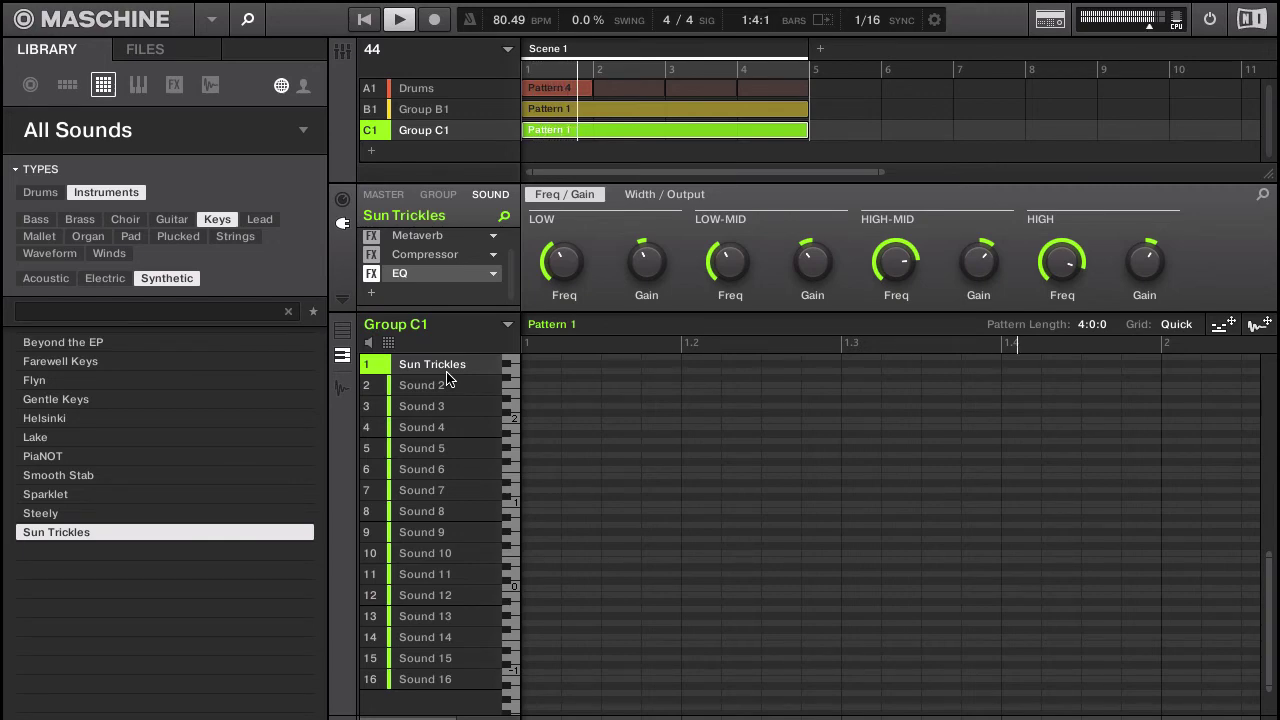
key("space")
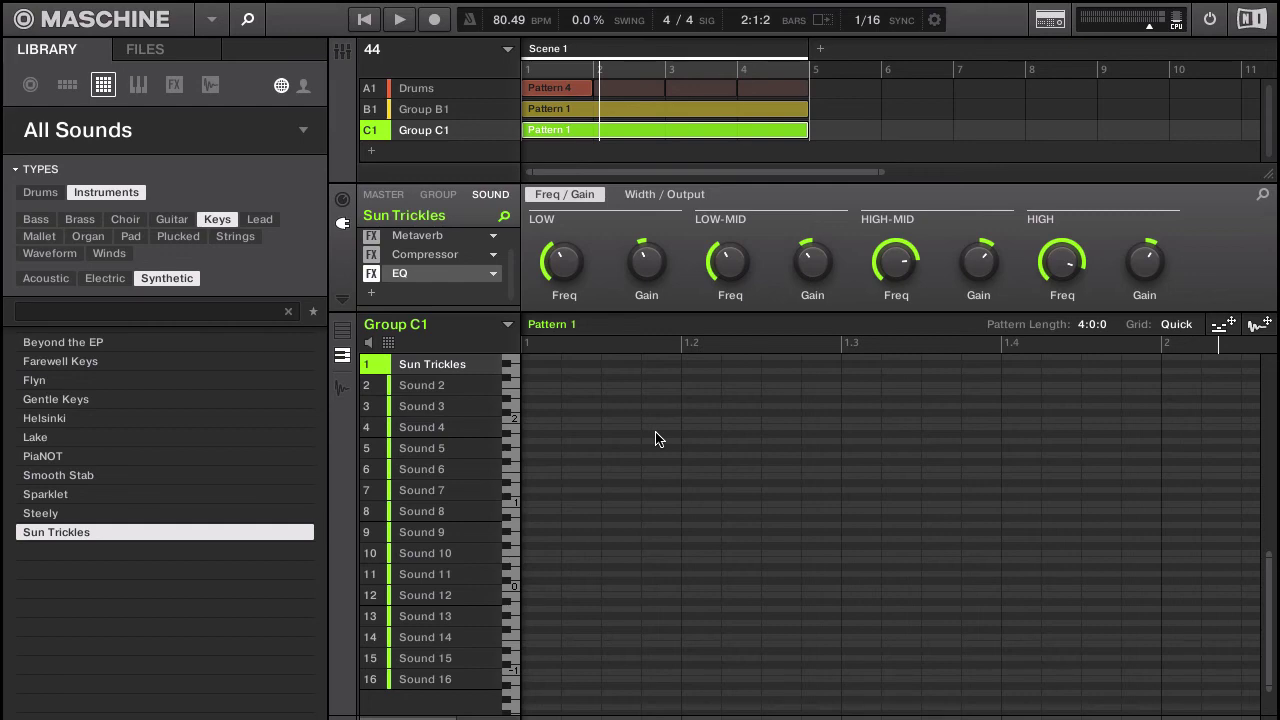
- Examine the chord and bass notes in Group B1's pattern across its bars, clearing the note selection
left_click(443, 109)
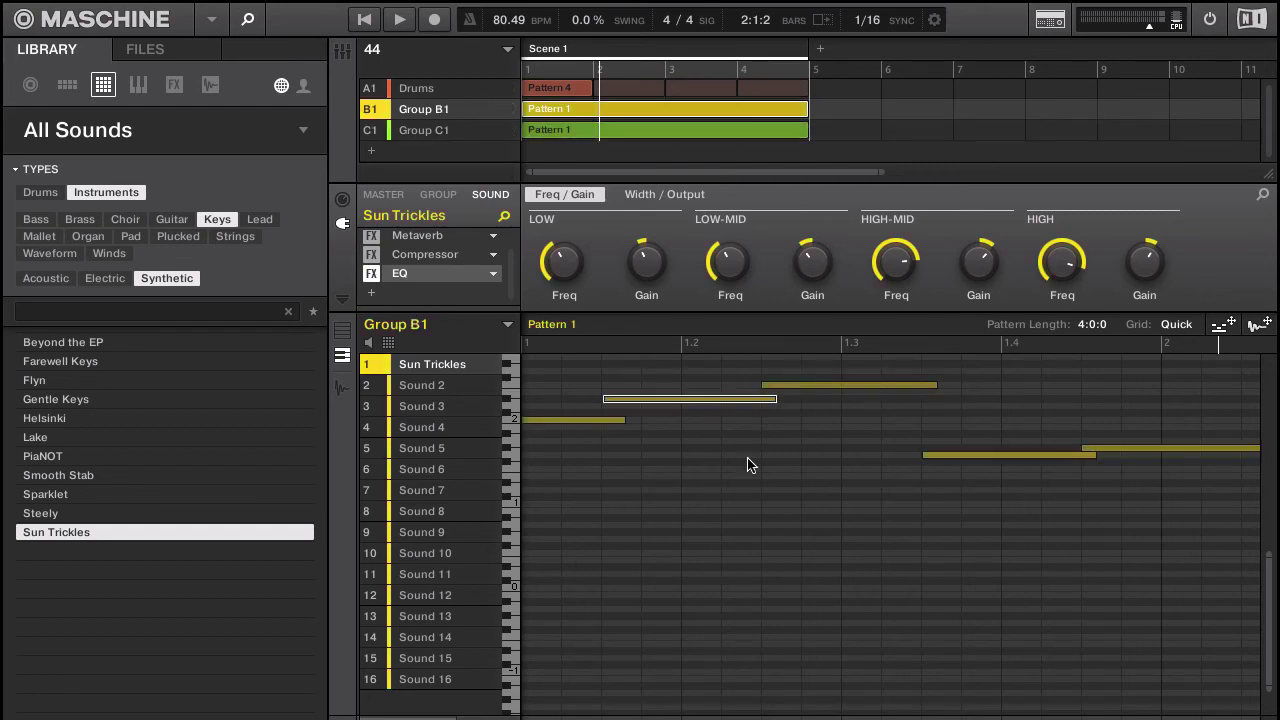
scroll(820, 492, "right", 3)
scroll(1056, 468, "right", 20)
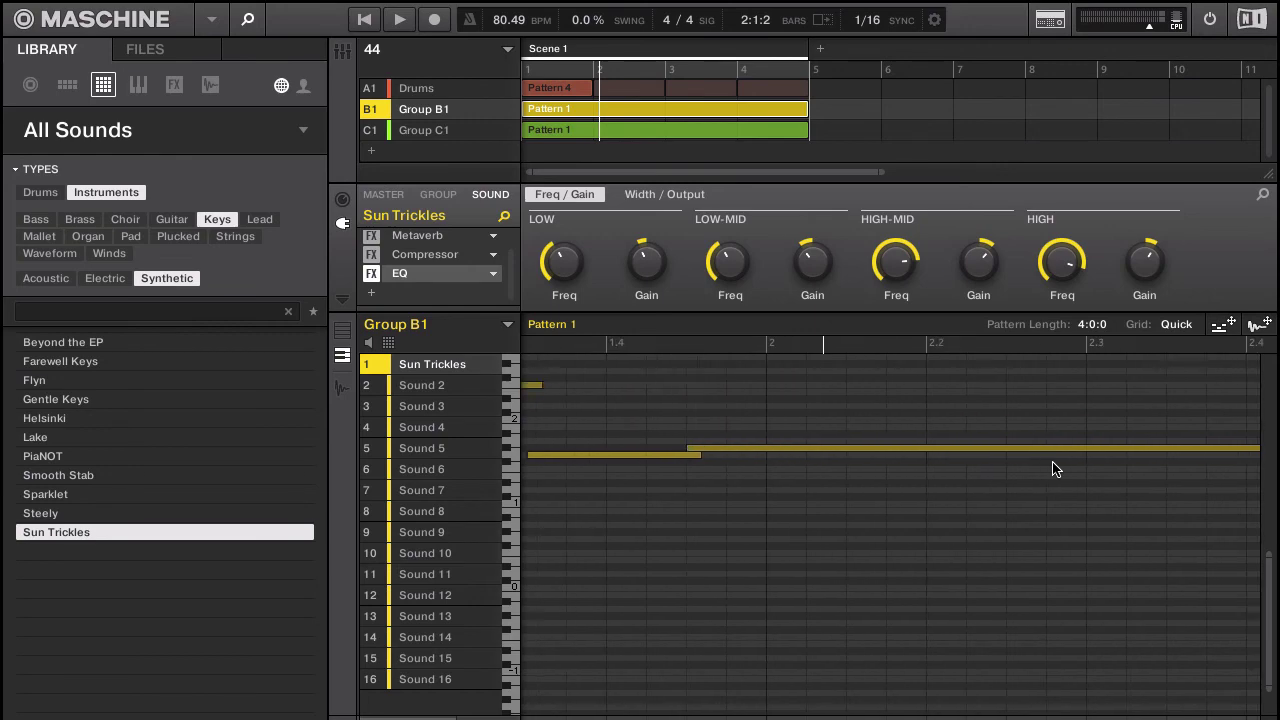
scroll(1053, 468, "left", 20)
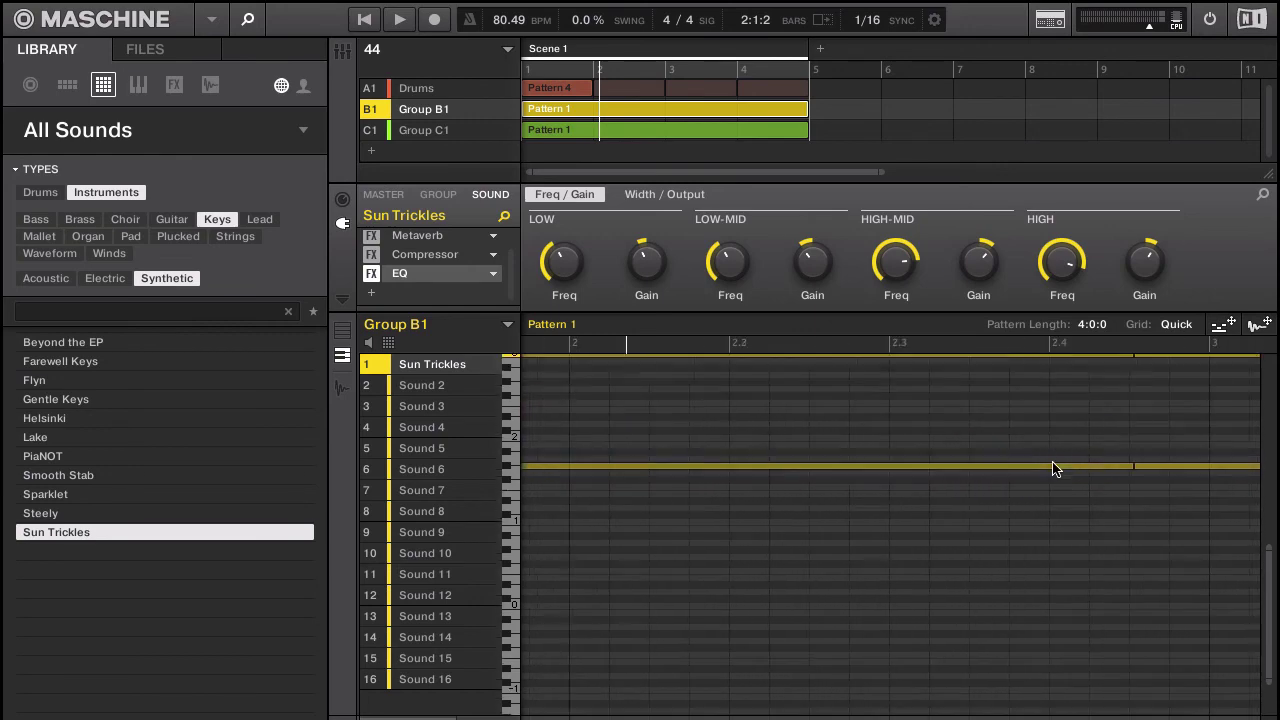
scroll(1053, 468, "right", 1)
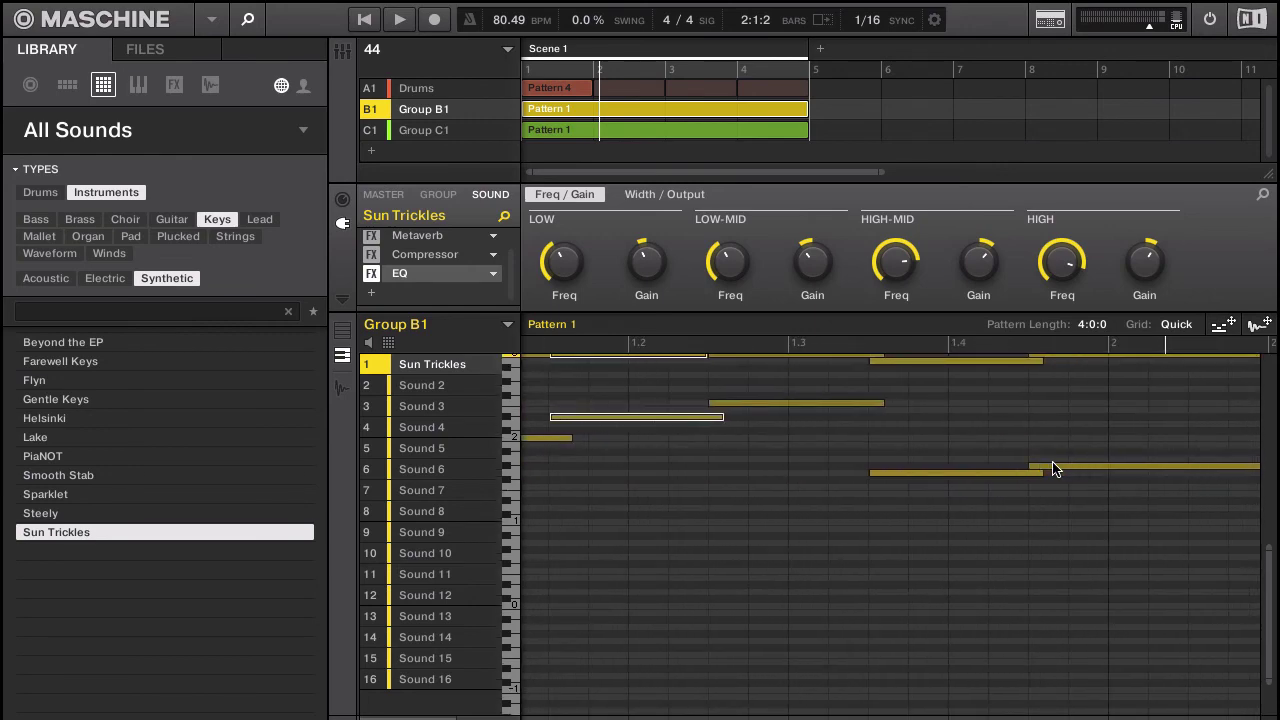
mouse_move(548, 268)
scroll(688, 479, "up", 1)
scroll(688, 479, "up", 5)
scroll(688, 479, "left", 1)
left_click(699, 447)
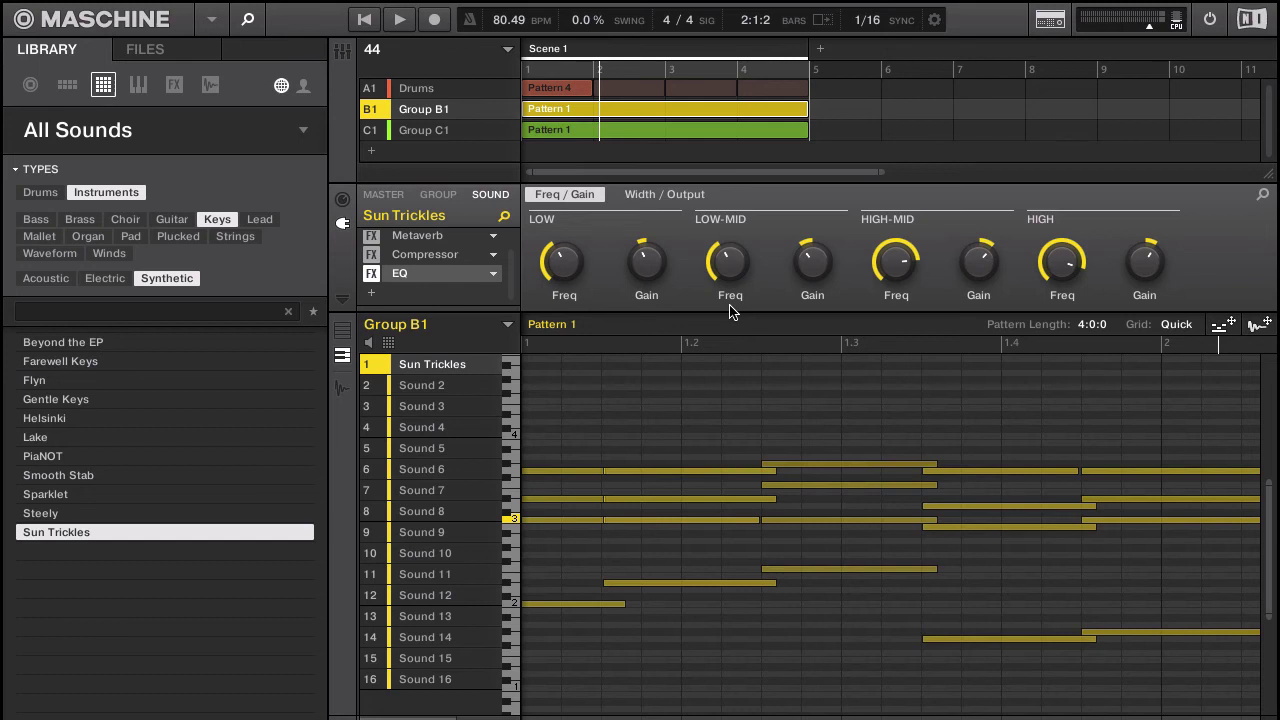
- Switch to Preview and bring the open Maschine Manual V2.pdf window into view
key("super+Tab")
key("super+Tab")
key("super+Tab")
key("super+Tab")
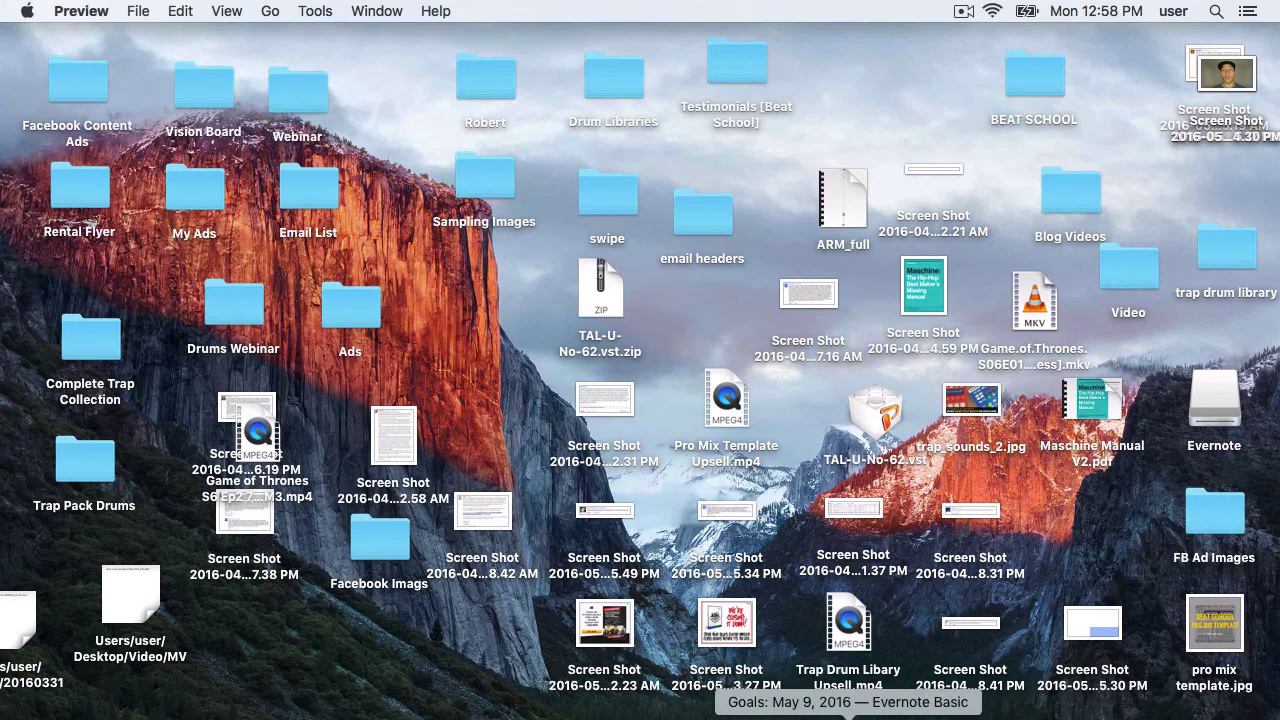
left_click(705, 712)
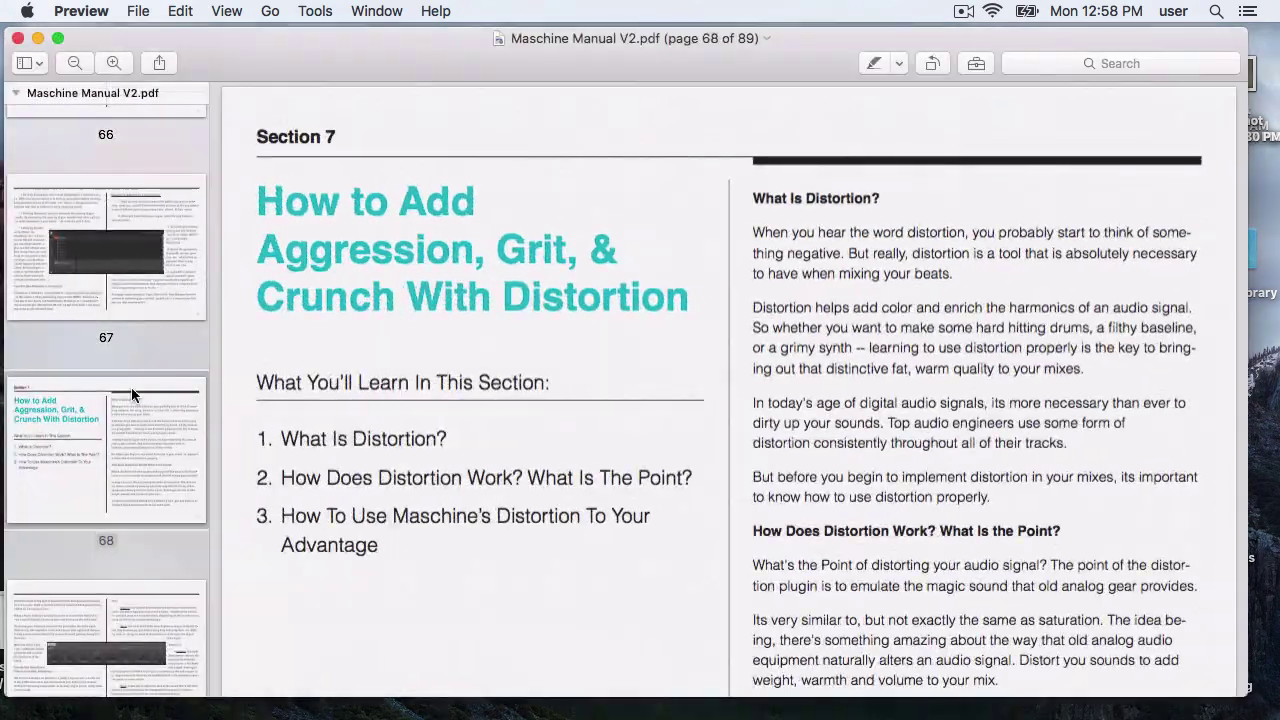
- Browse the manual's closing pages and display page 77, the Section 10 "Mixing Module" opening page
scroll(131, 390, "up", 10)
scroll(131, 392, "down", 20)
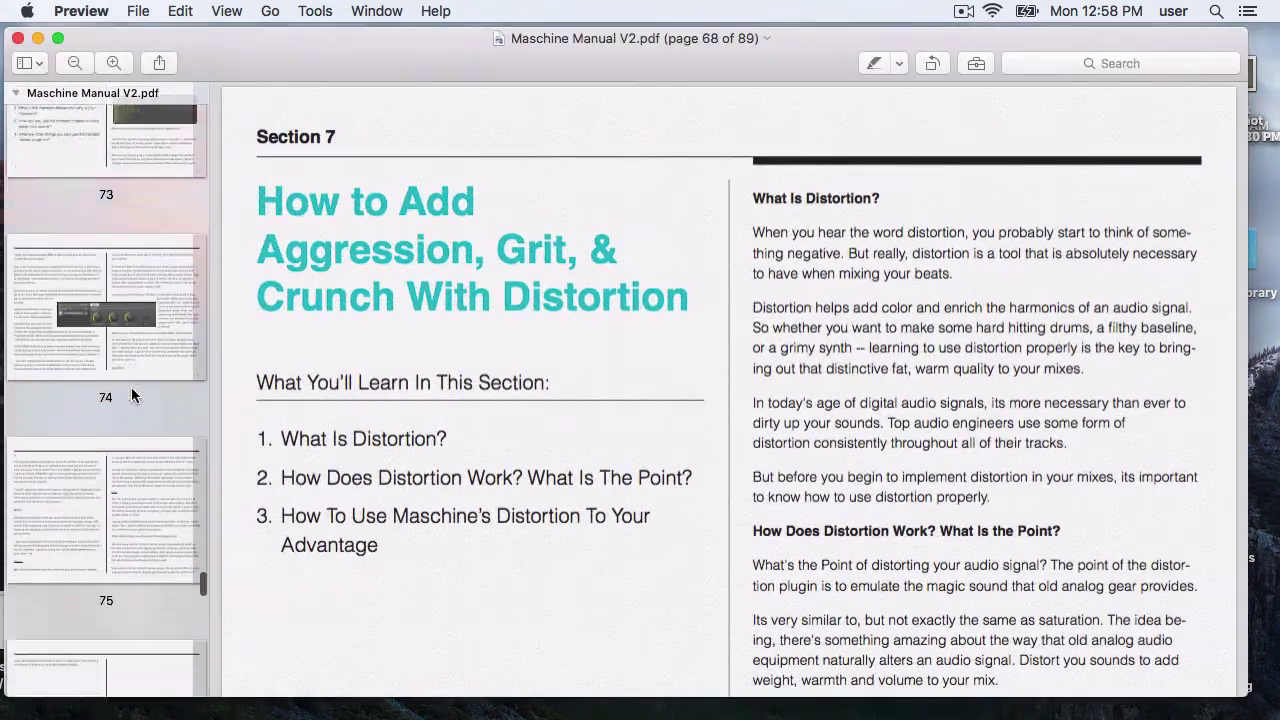
scroll(131, 388, "down", 5)
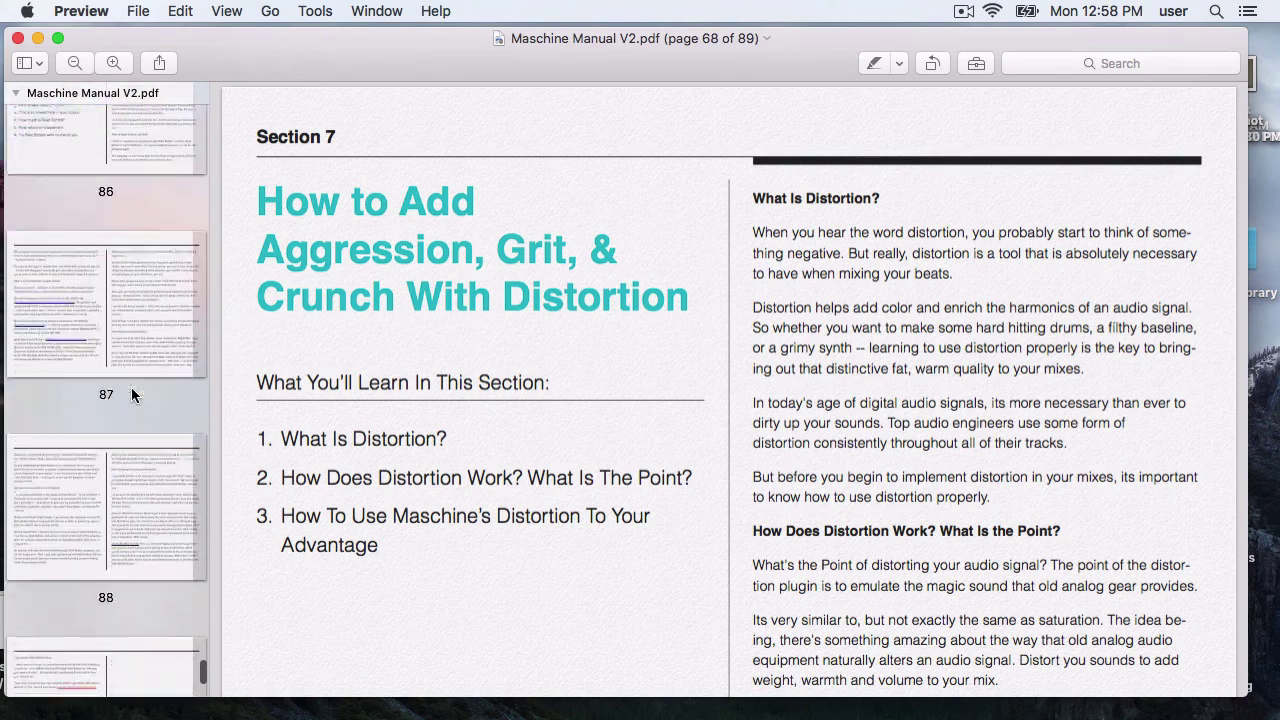
scroll(131, 388, "up", 15)
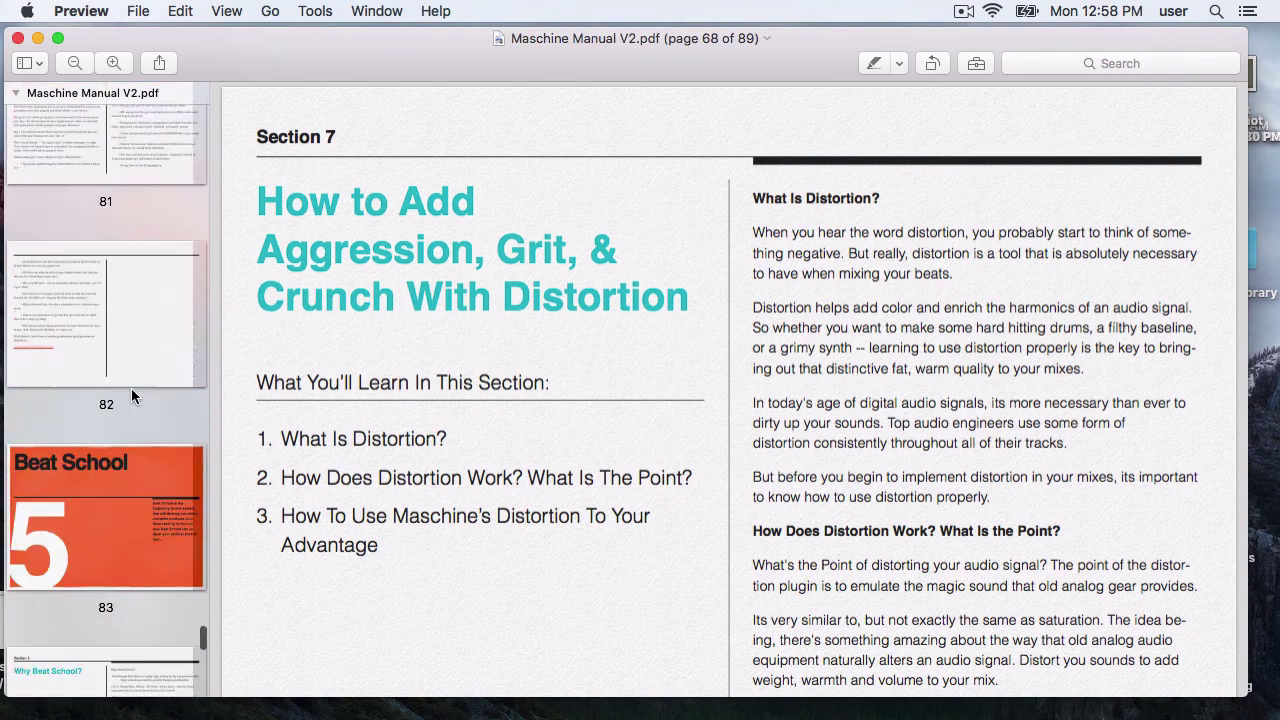
scroll(131, 397, "down", 4)
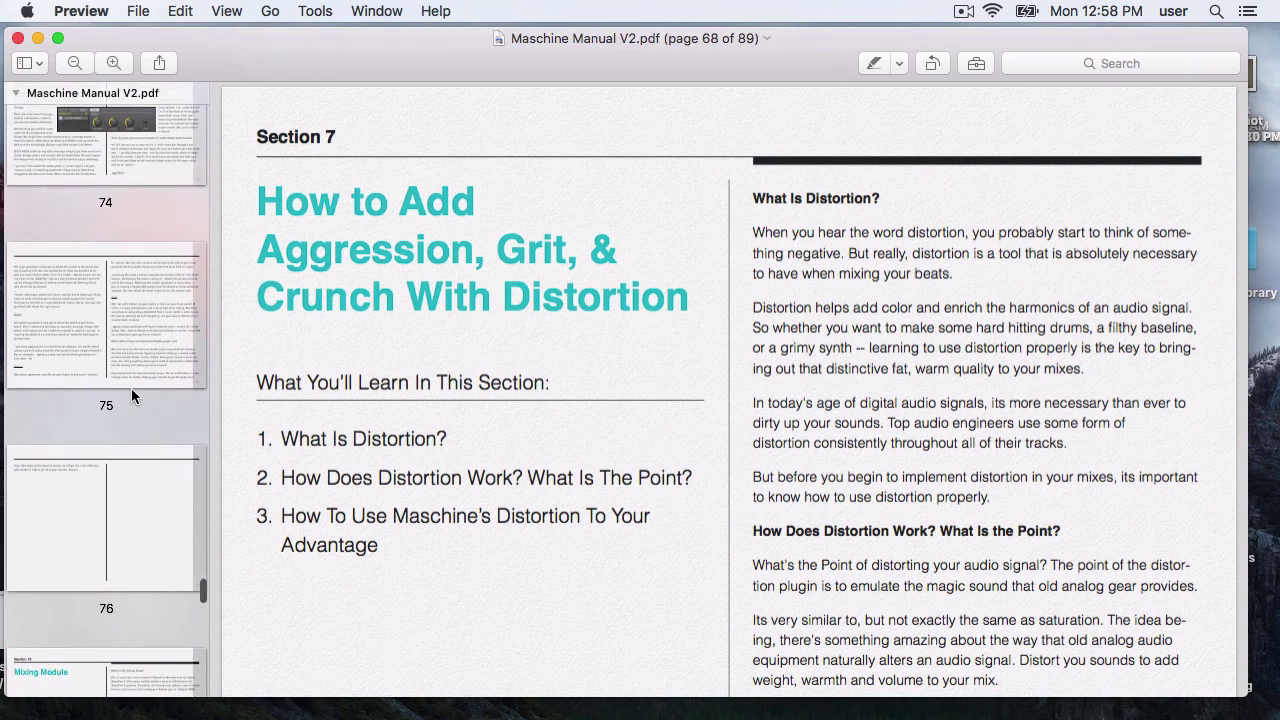
left_click(118, 292)
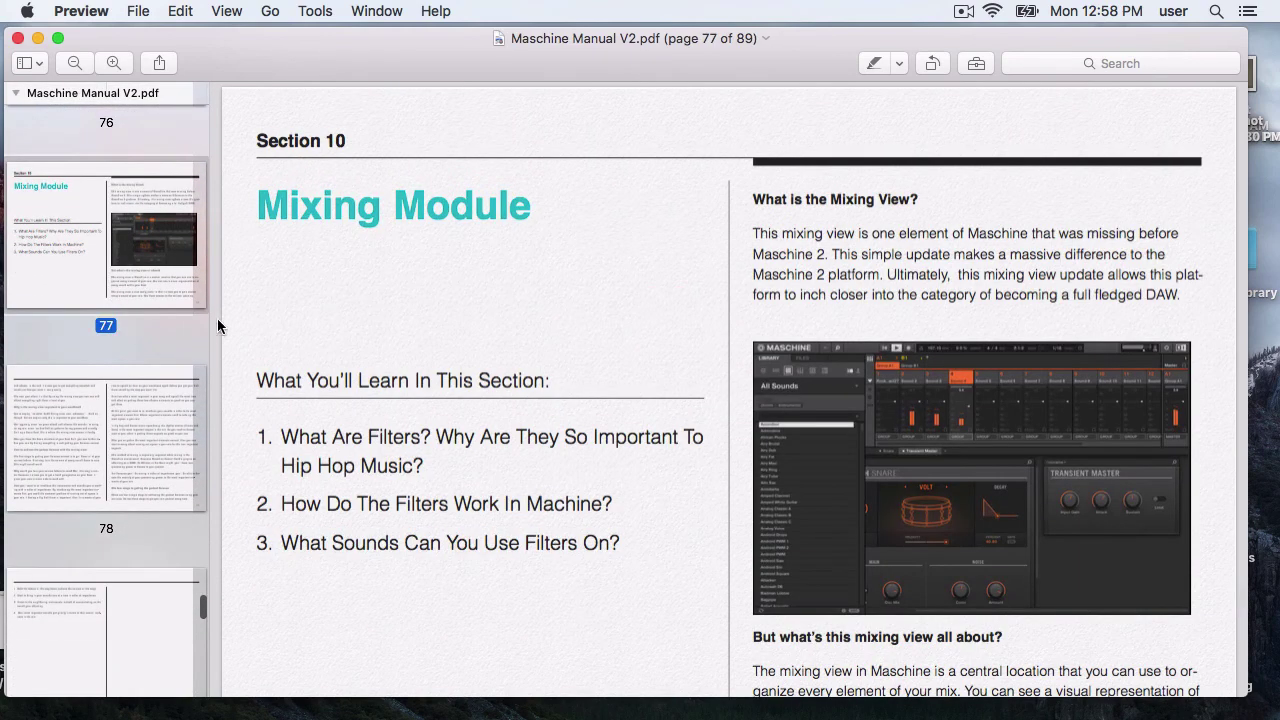
- Go back to page 71 of the manual, the Section 8 opening page about using filters
scroll(57, 294, "up", 5)
scroll(54, 293, "up", 15)
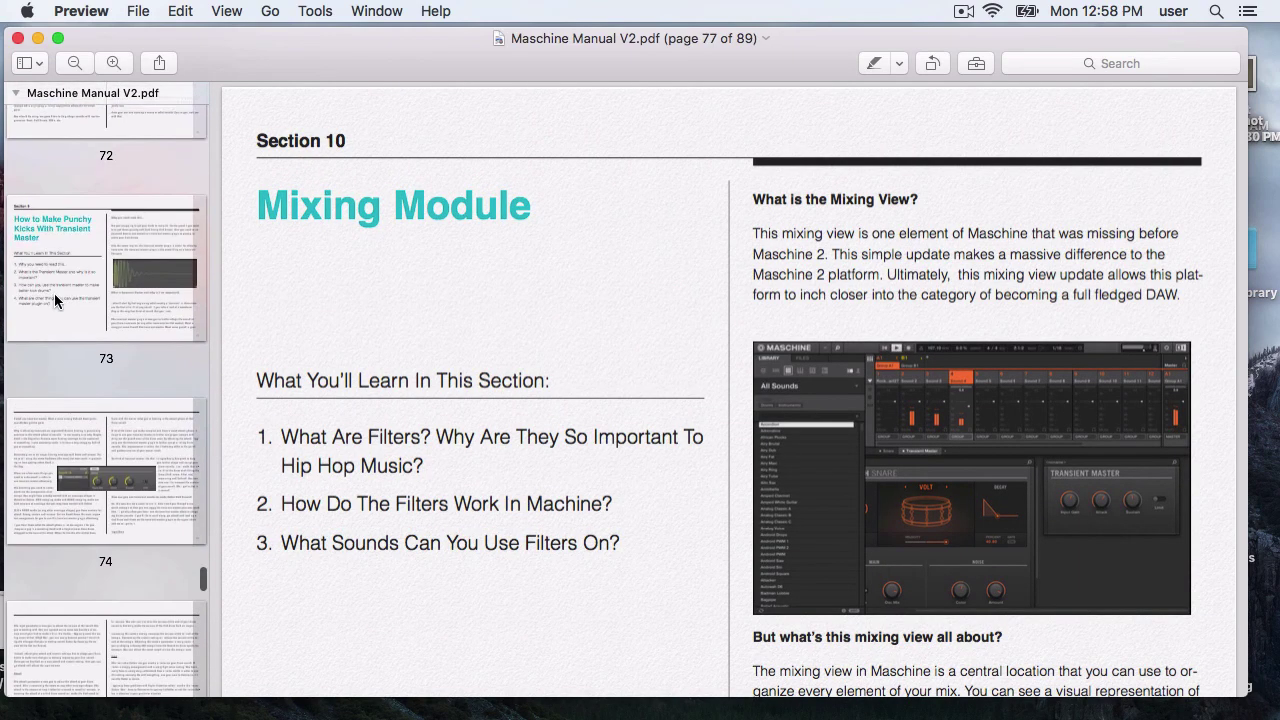
left_click(73, 441)
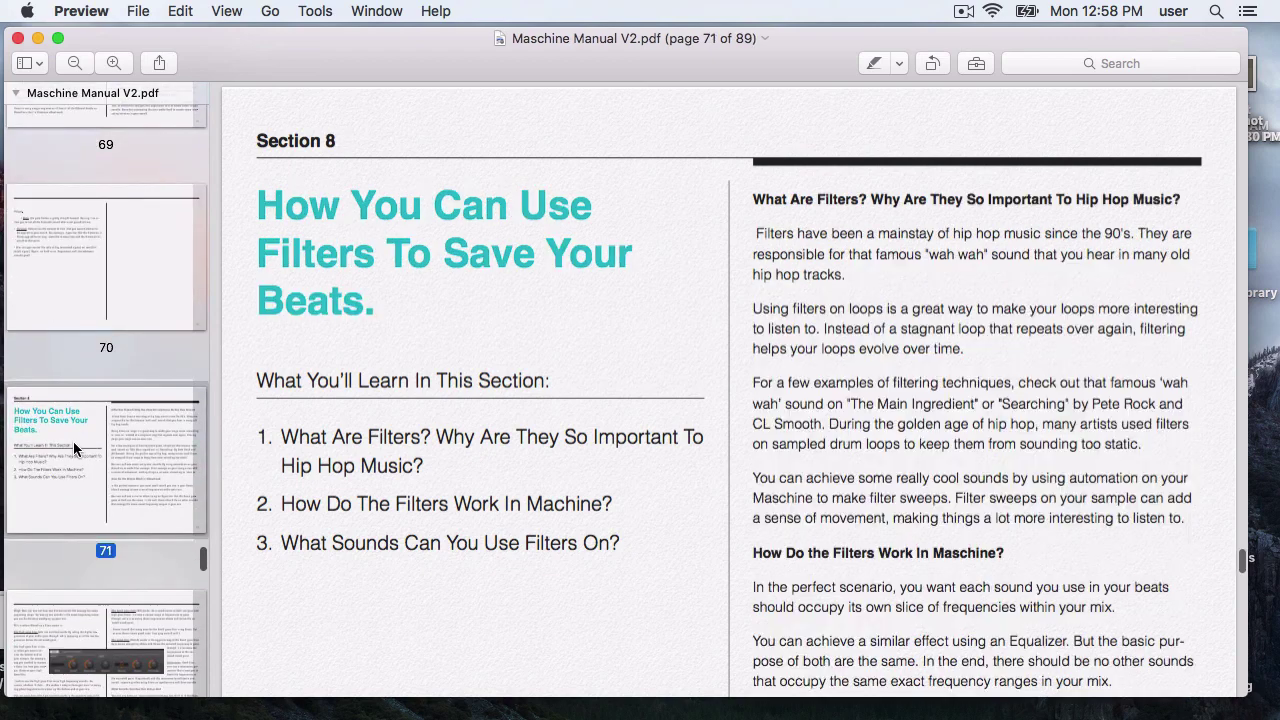
- Look through the manual's page thumbnails from the filters section back to "Getting Started" and forward through the first chapter
scroll(136, 426, "up", 3)
scroll(136, 426, "up", 15)
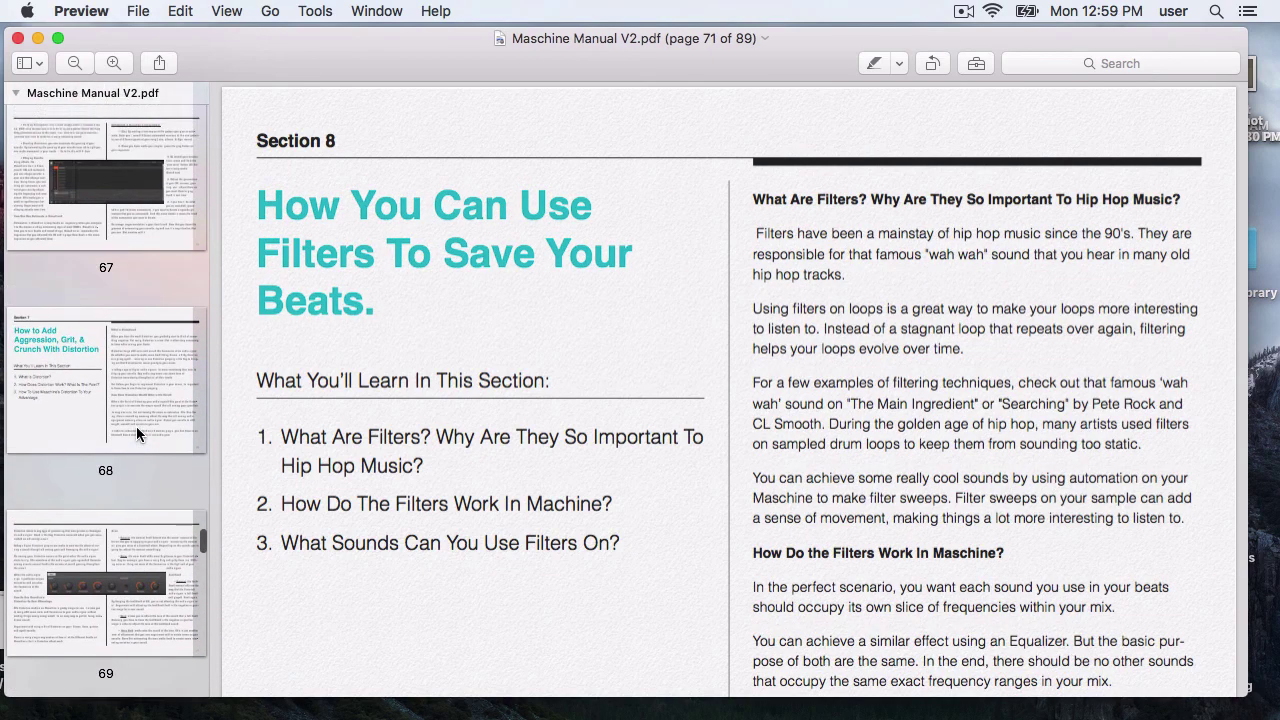
scroll(136, 432, "up", 15)
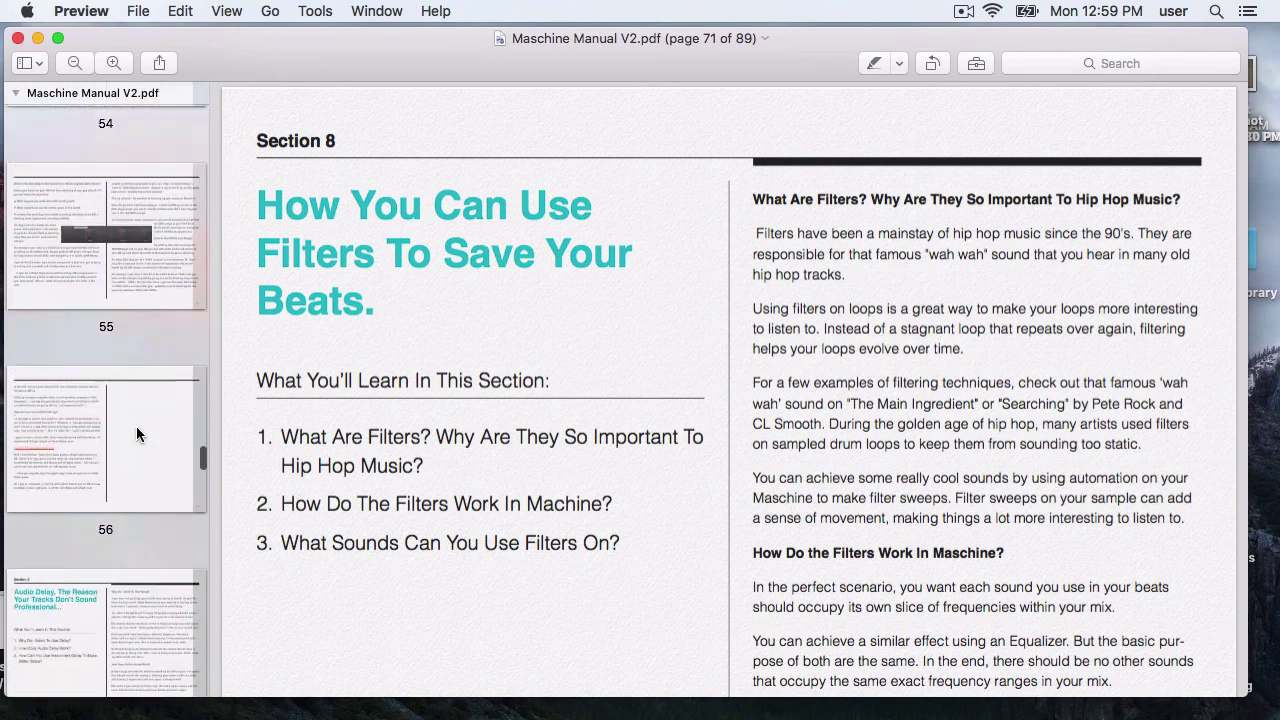
scroll(136, 432, "up", 15)
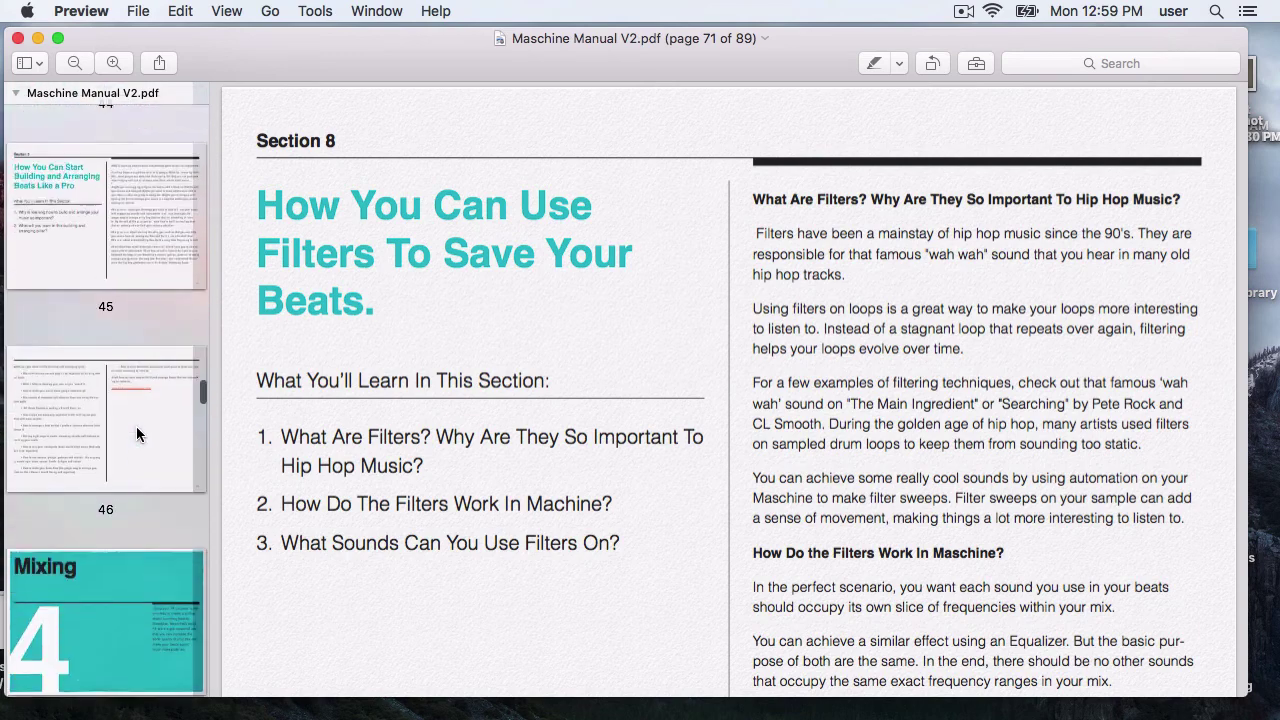
scroll(136, 426, "up", 5)
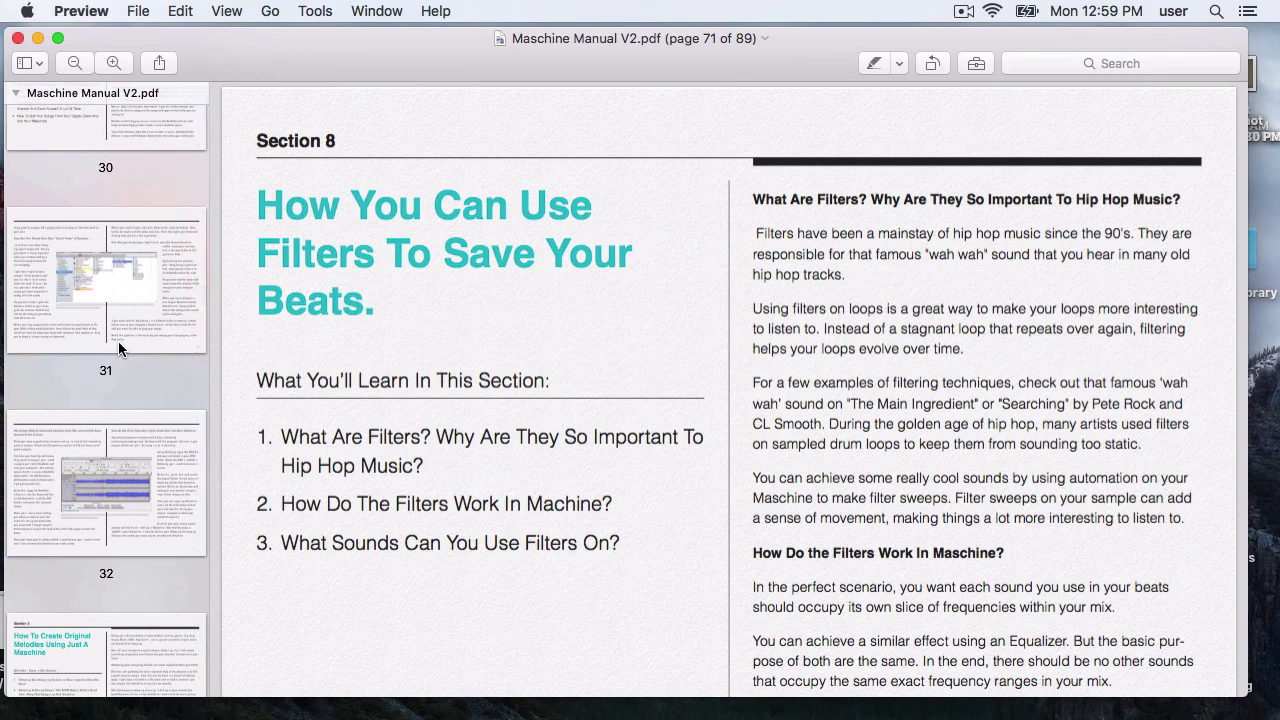
scroll(118, 341, "up", 10)
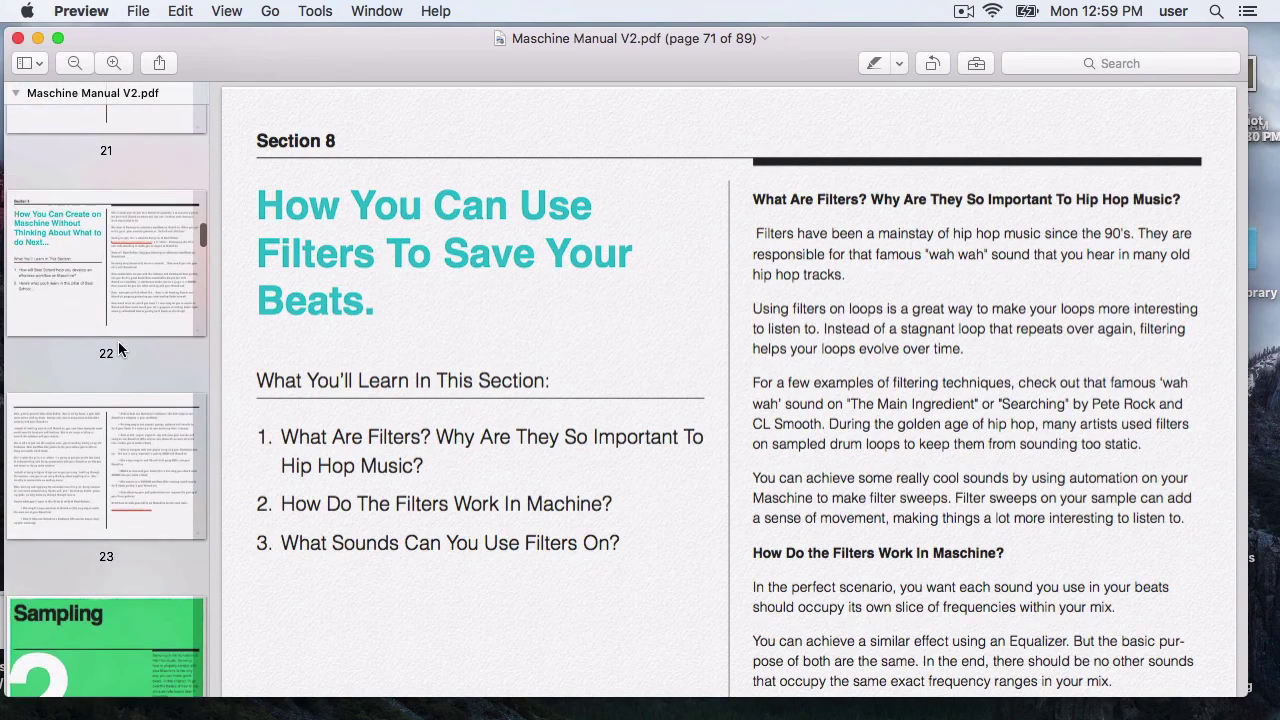
scroll(118, 349, "up", 5)
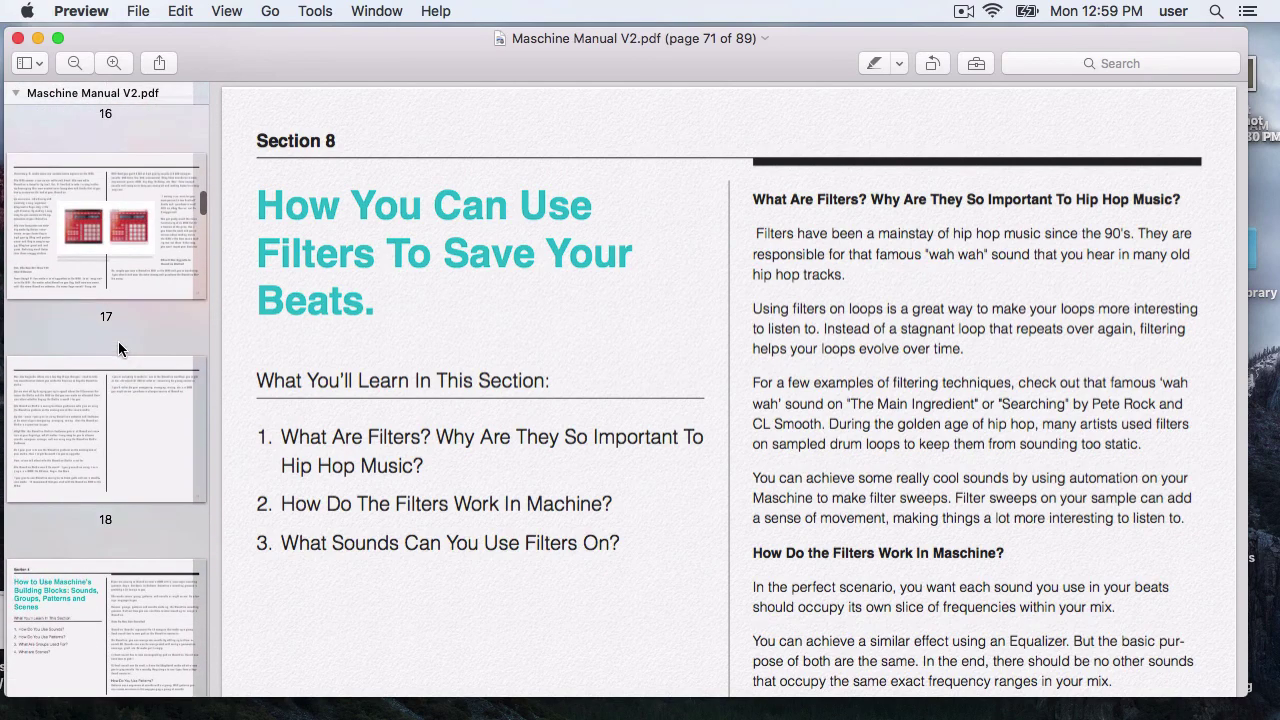
scroll(118, 349, "up", 13)
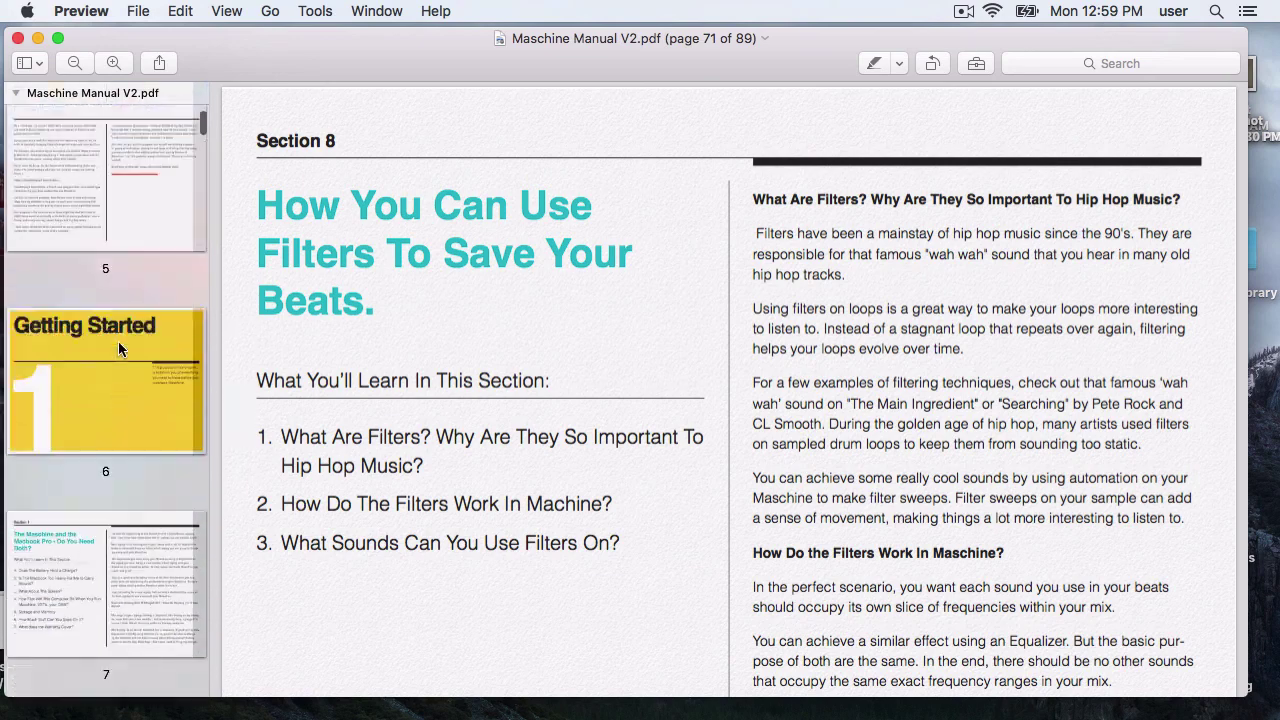
scroll(118, 349, "up", 3)
scroll(118, 349, "down", 8)
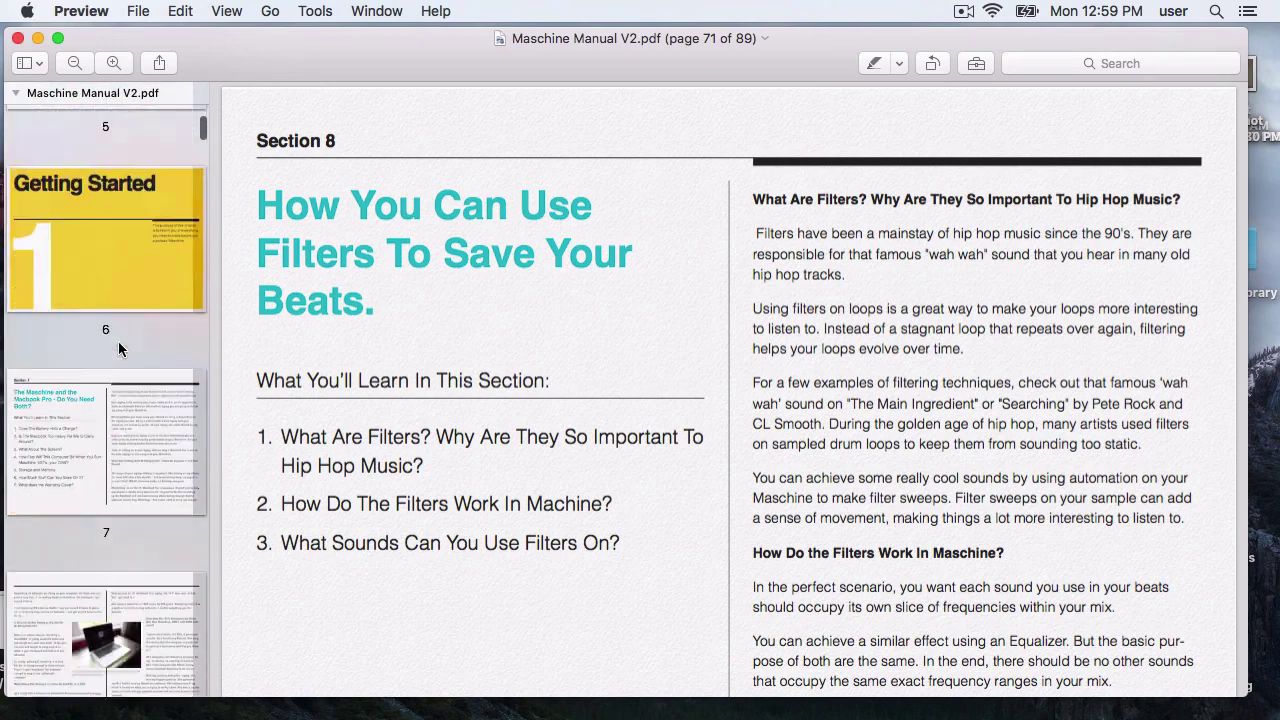
scroll(118, 349, "down", 5)
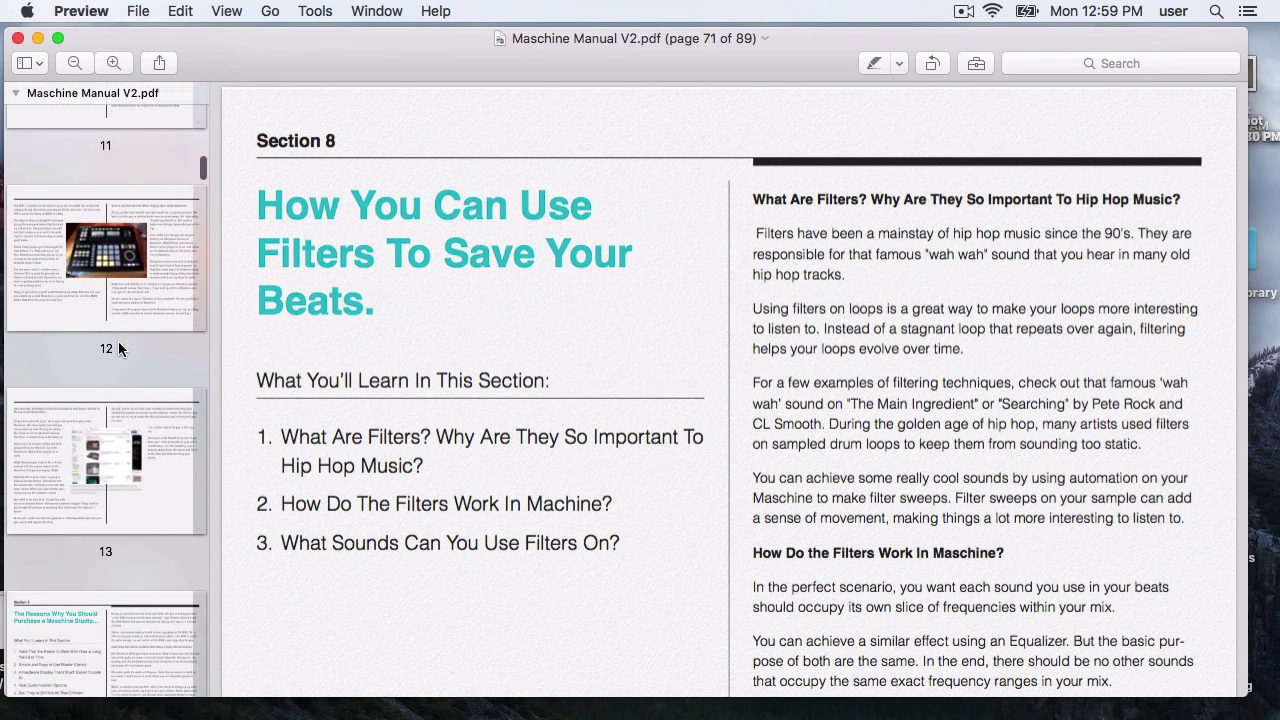
scroll(118, 378, "down", 2)
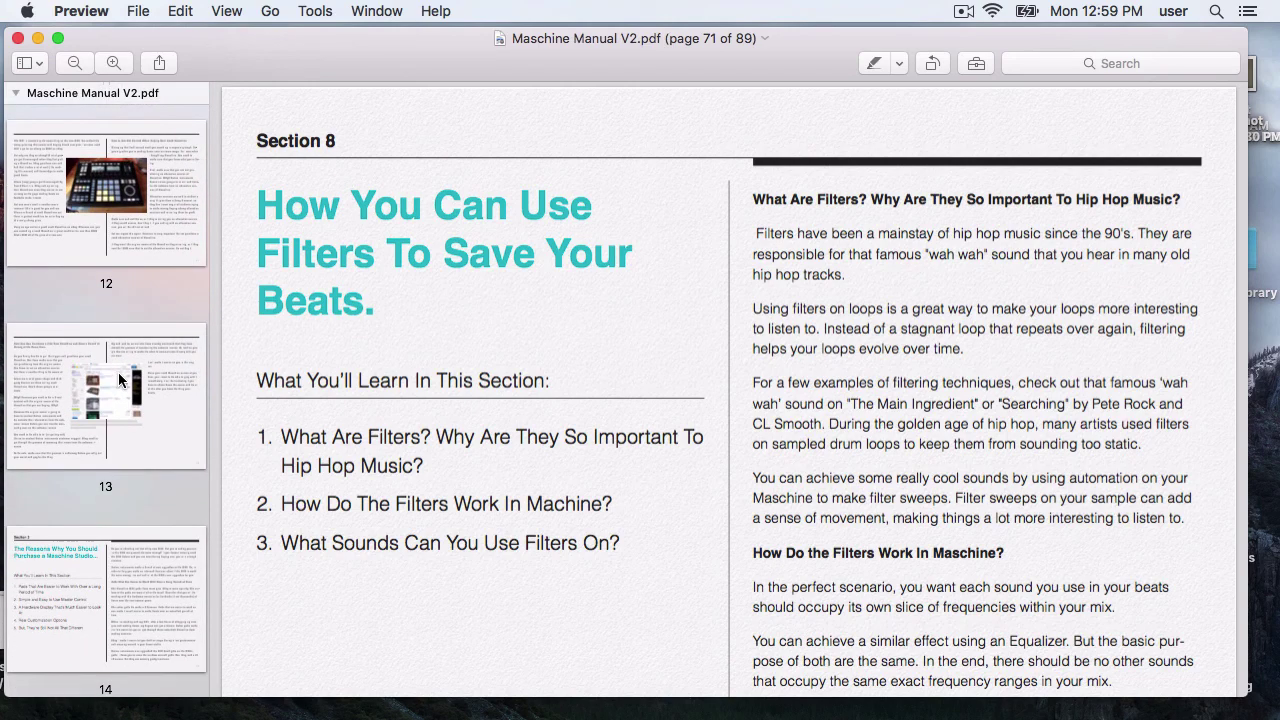